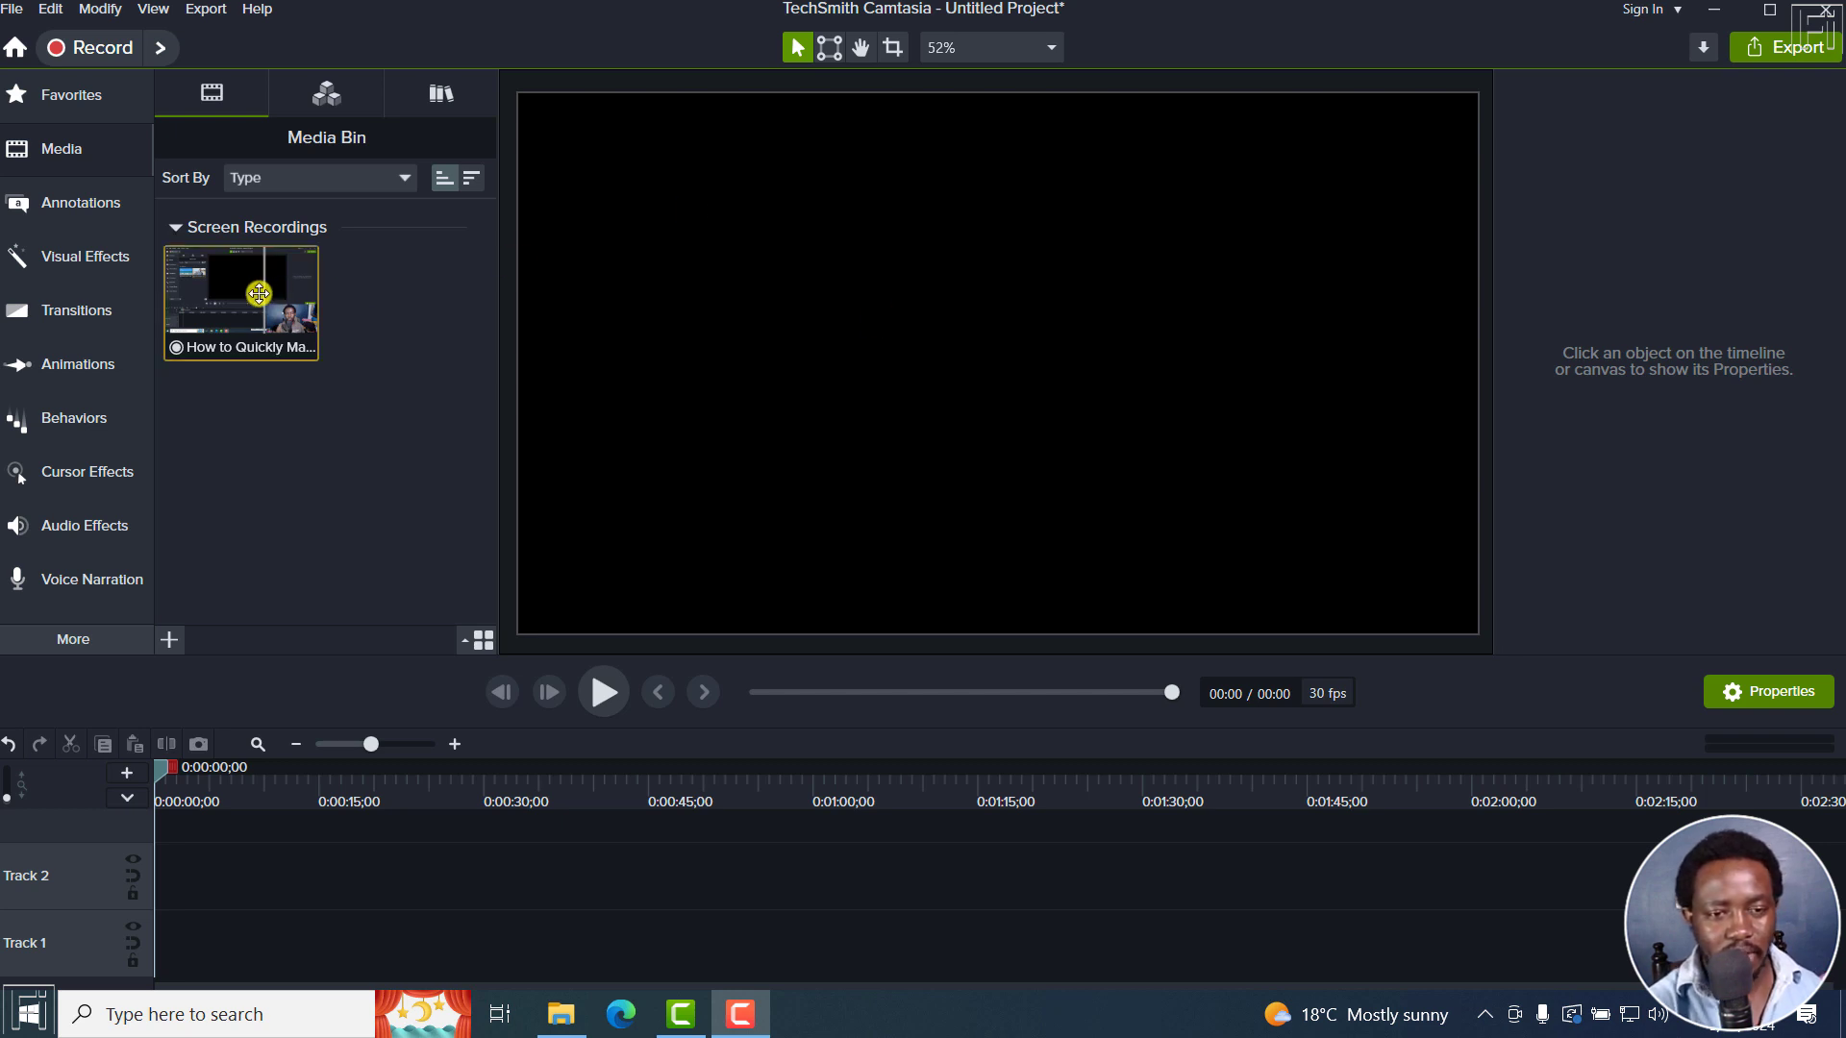
Drop the recording from the Media Bin onto the timeline and clear the selection
mouse_move(281, 296)
mouse_down()
mouse_move(322, 459)
mouse_move(304, 852)
mouse_up()
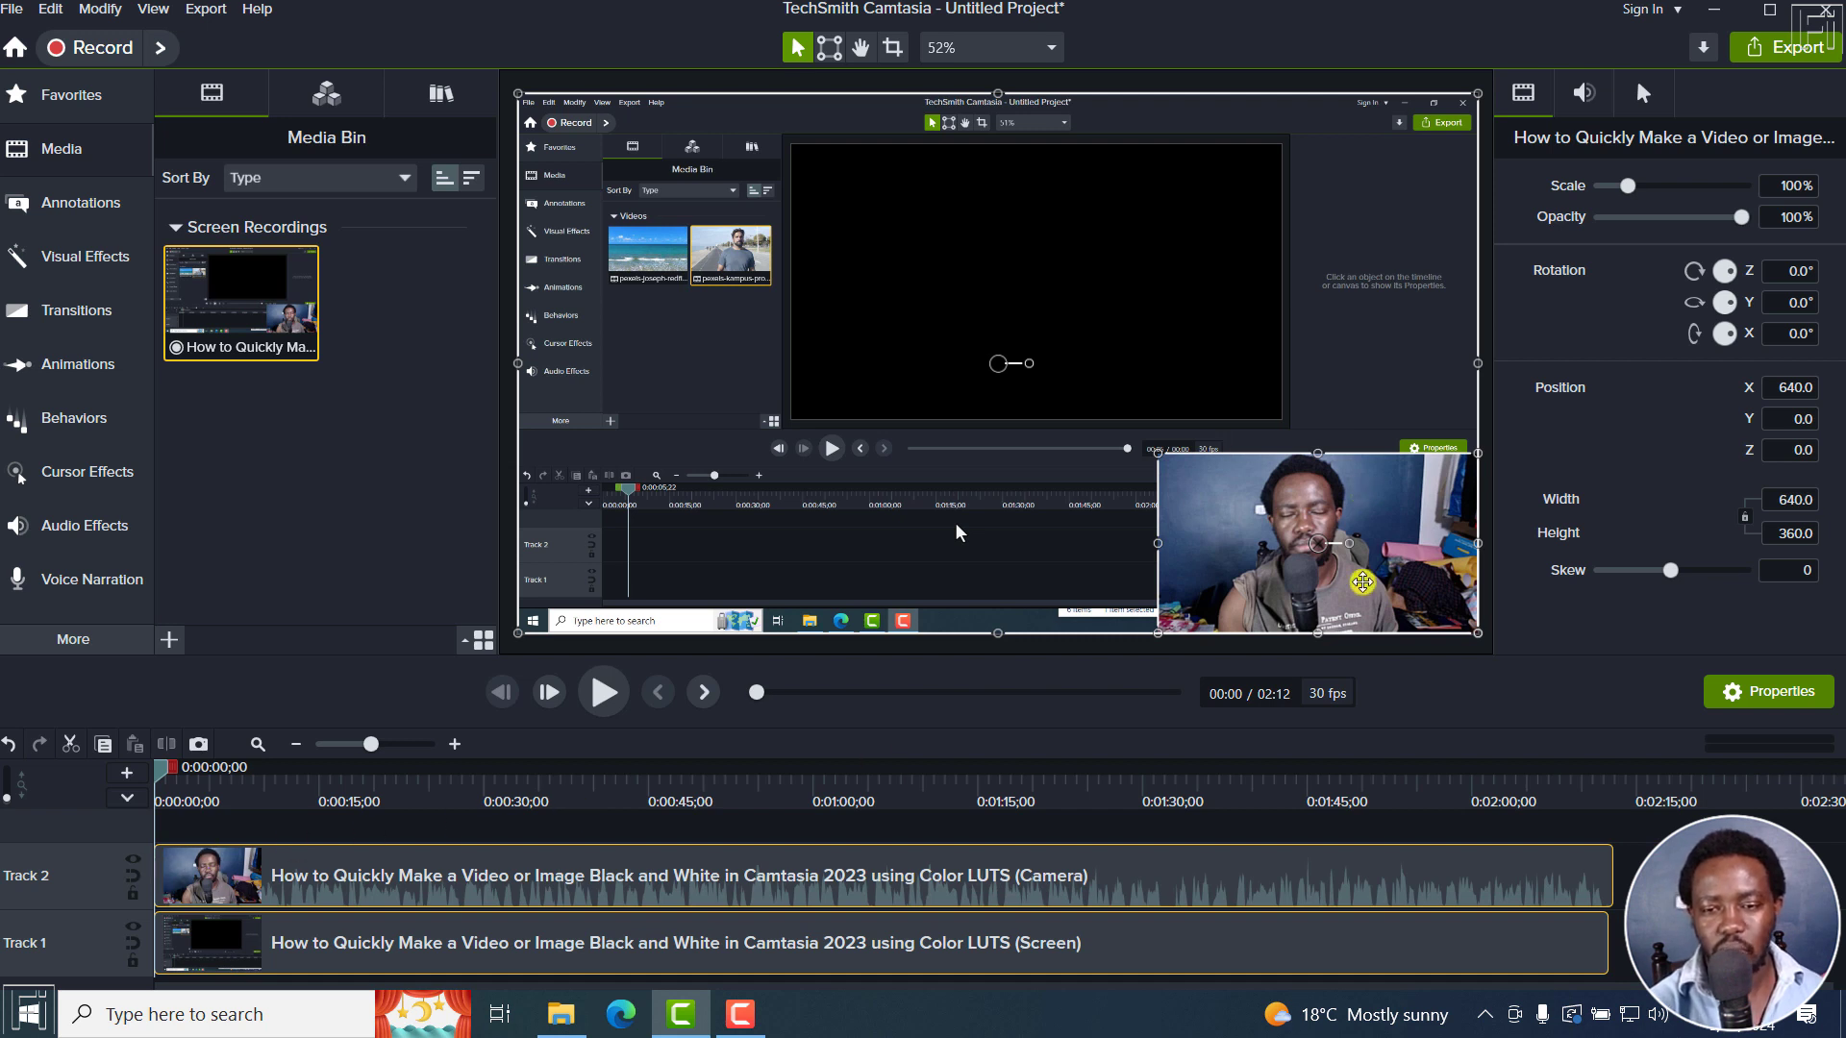
key(Escape)
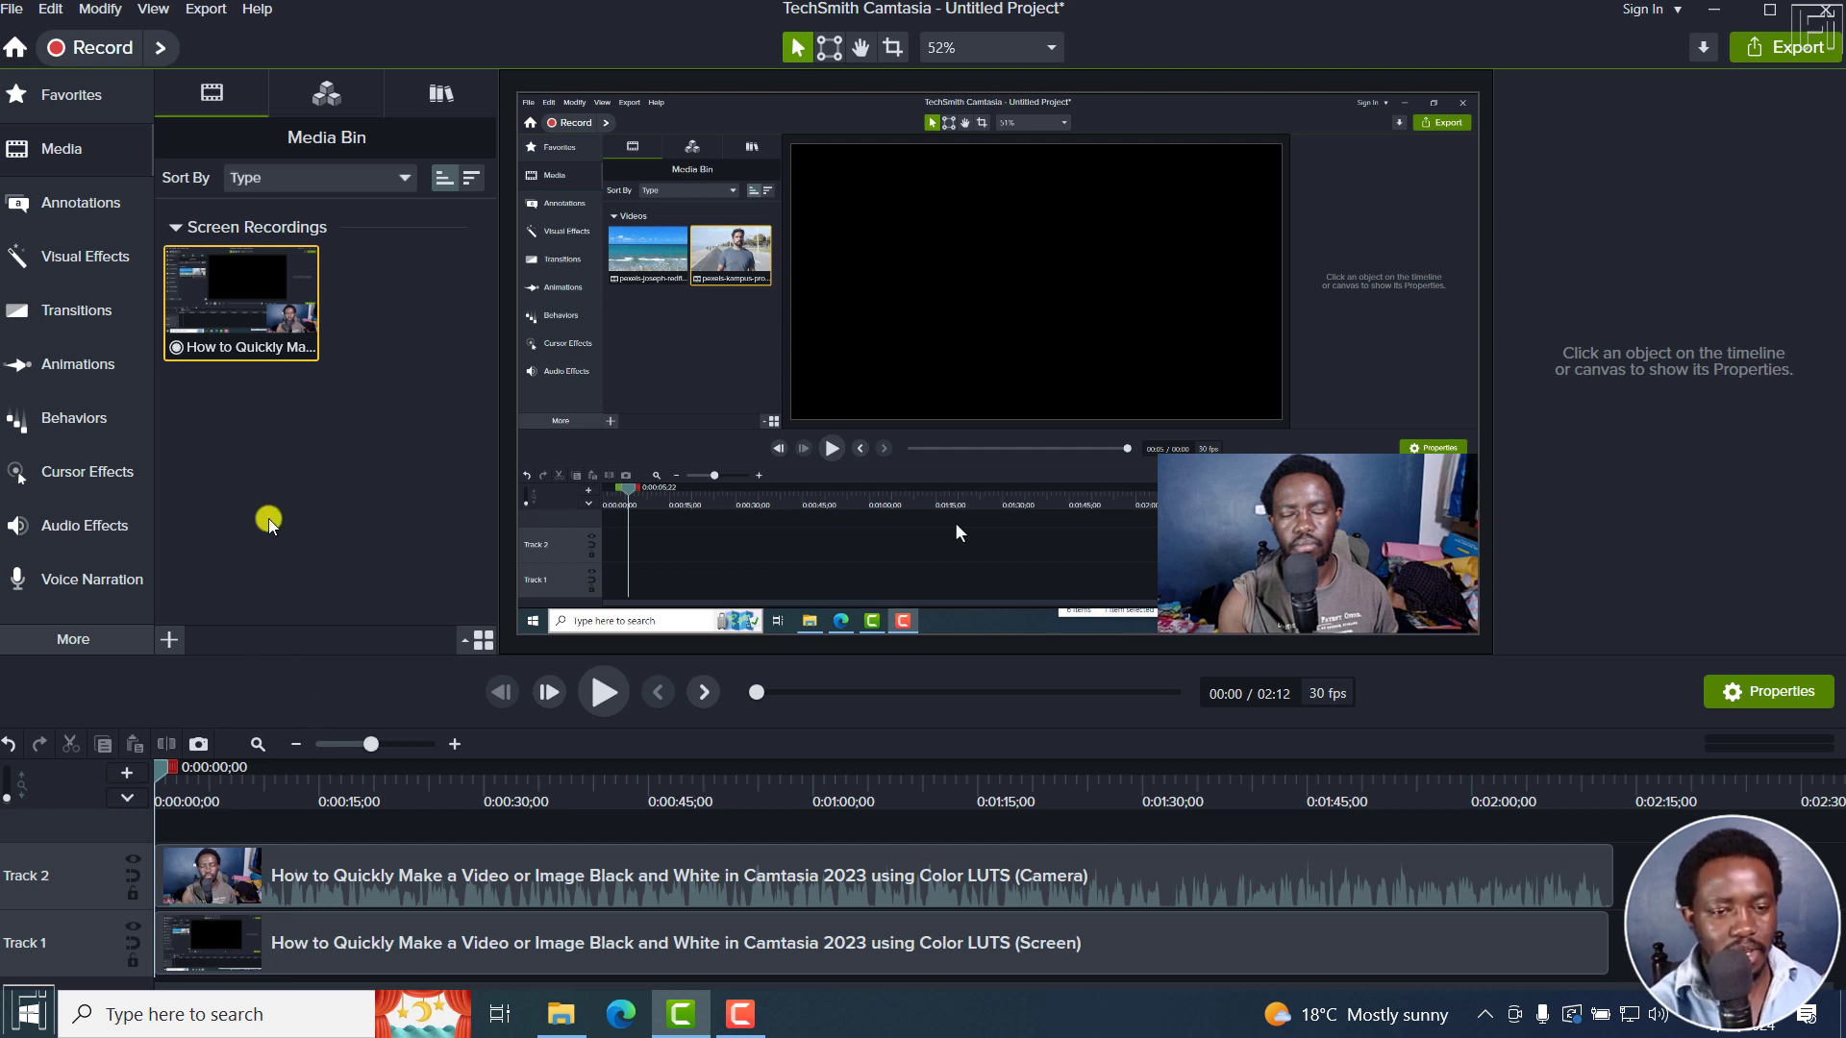
Show the Visual Effects library in the sidebar
click(72, 257)
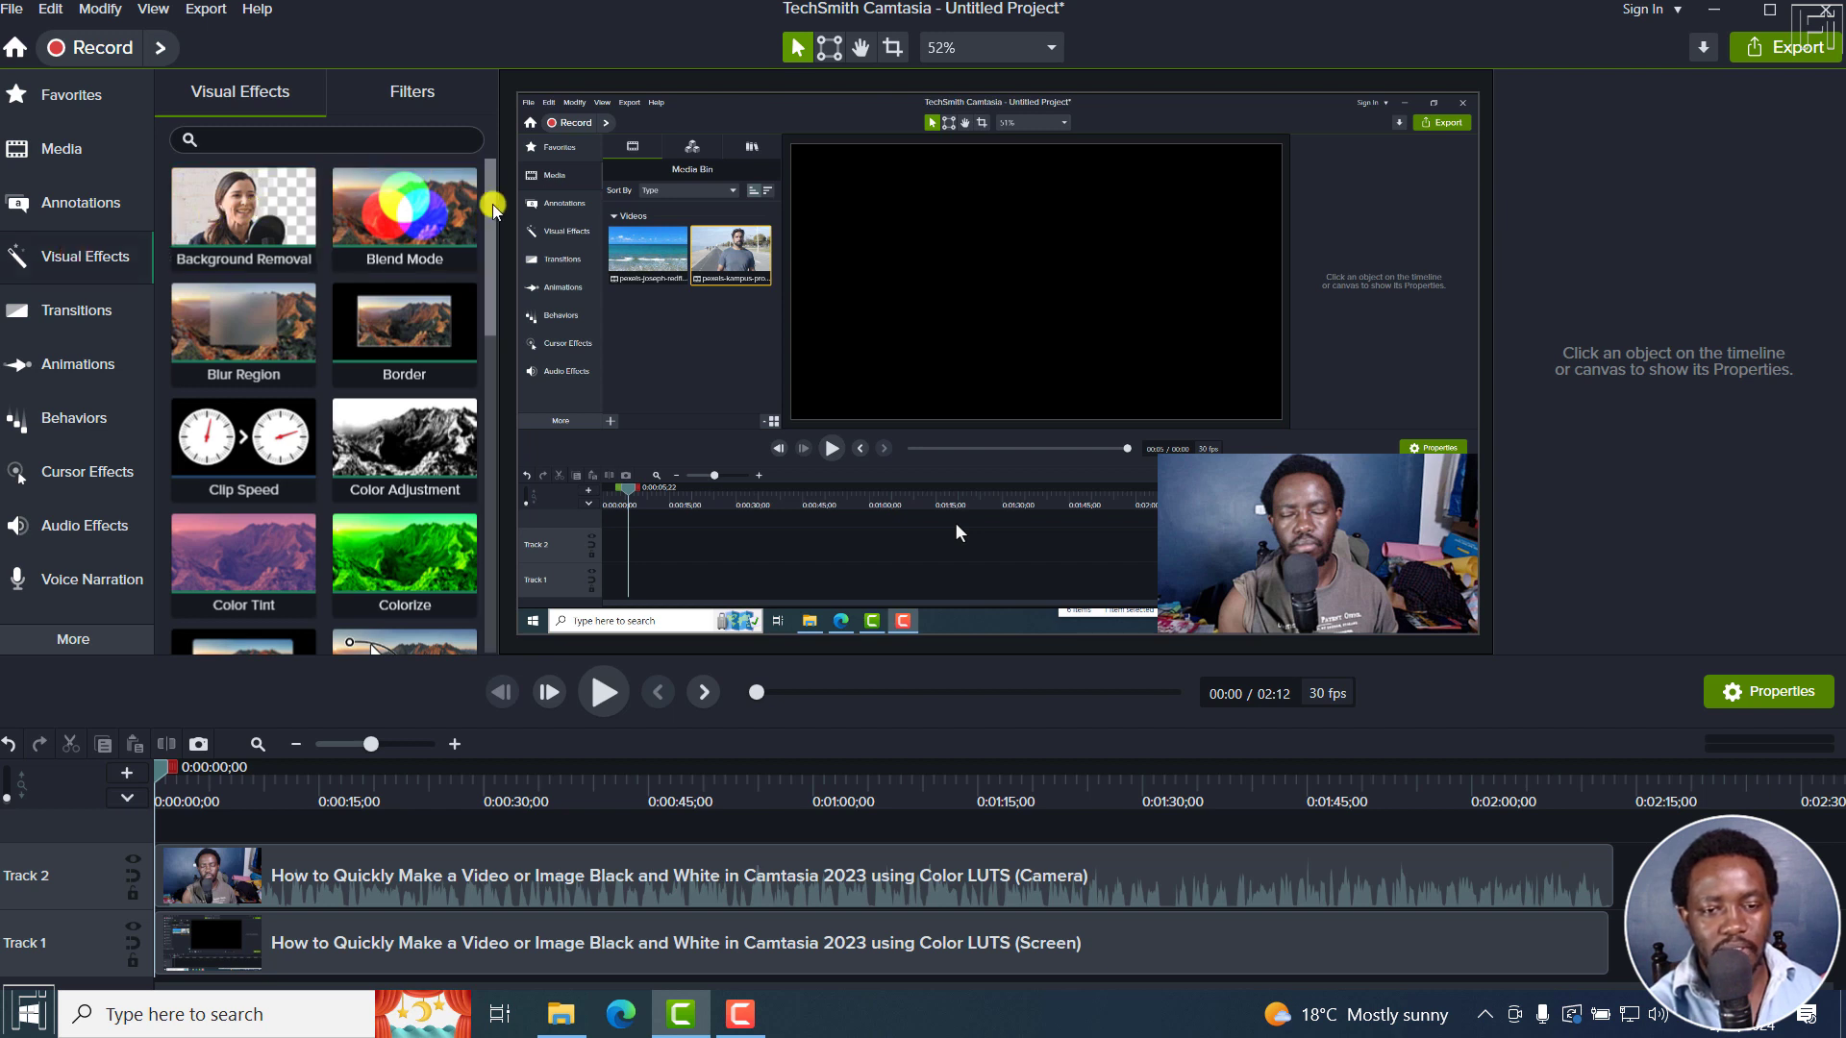
scroll(494, 205, down, 4)
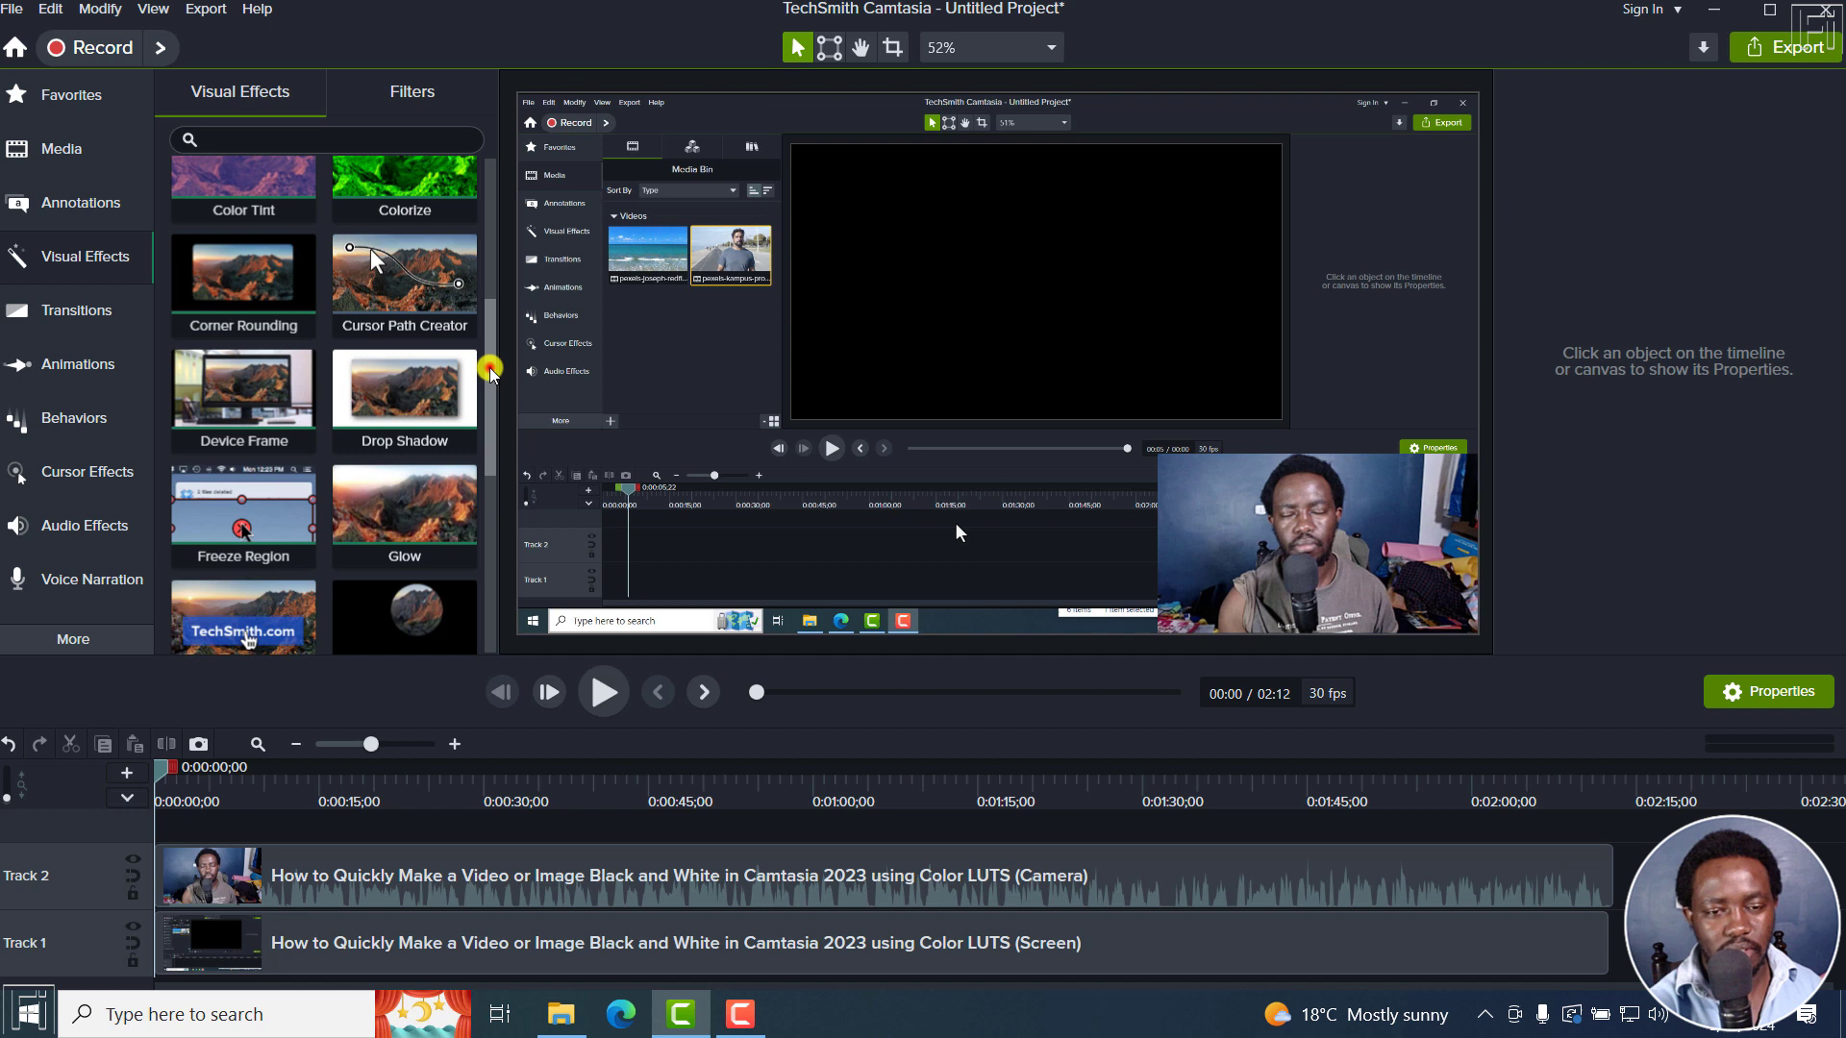
scroll(490, 372, down, 3)
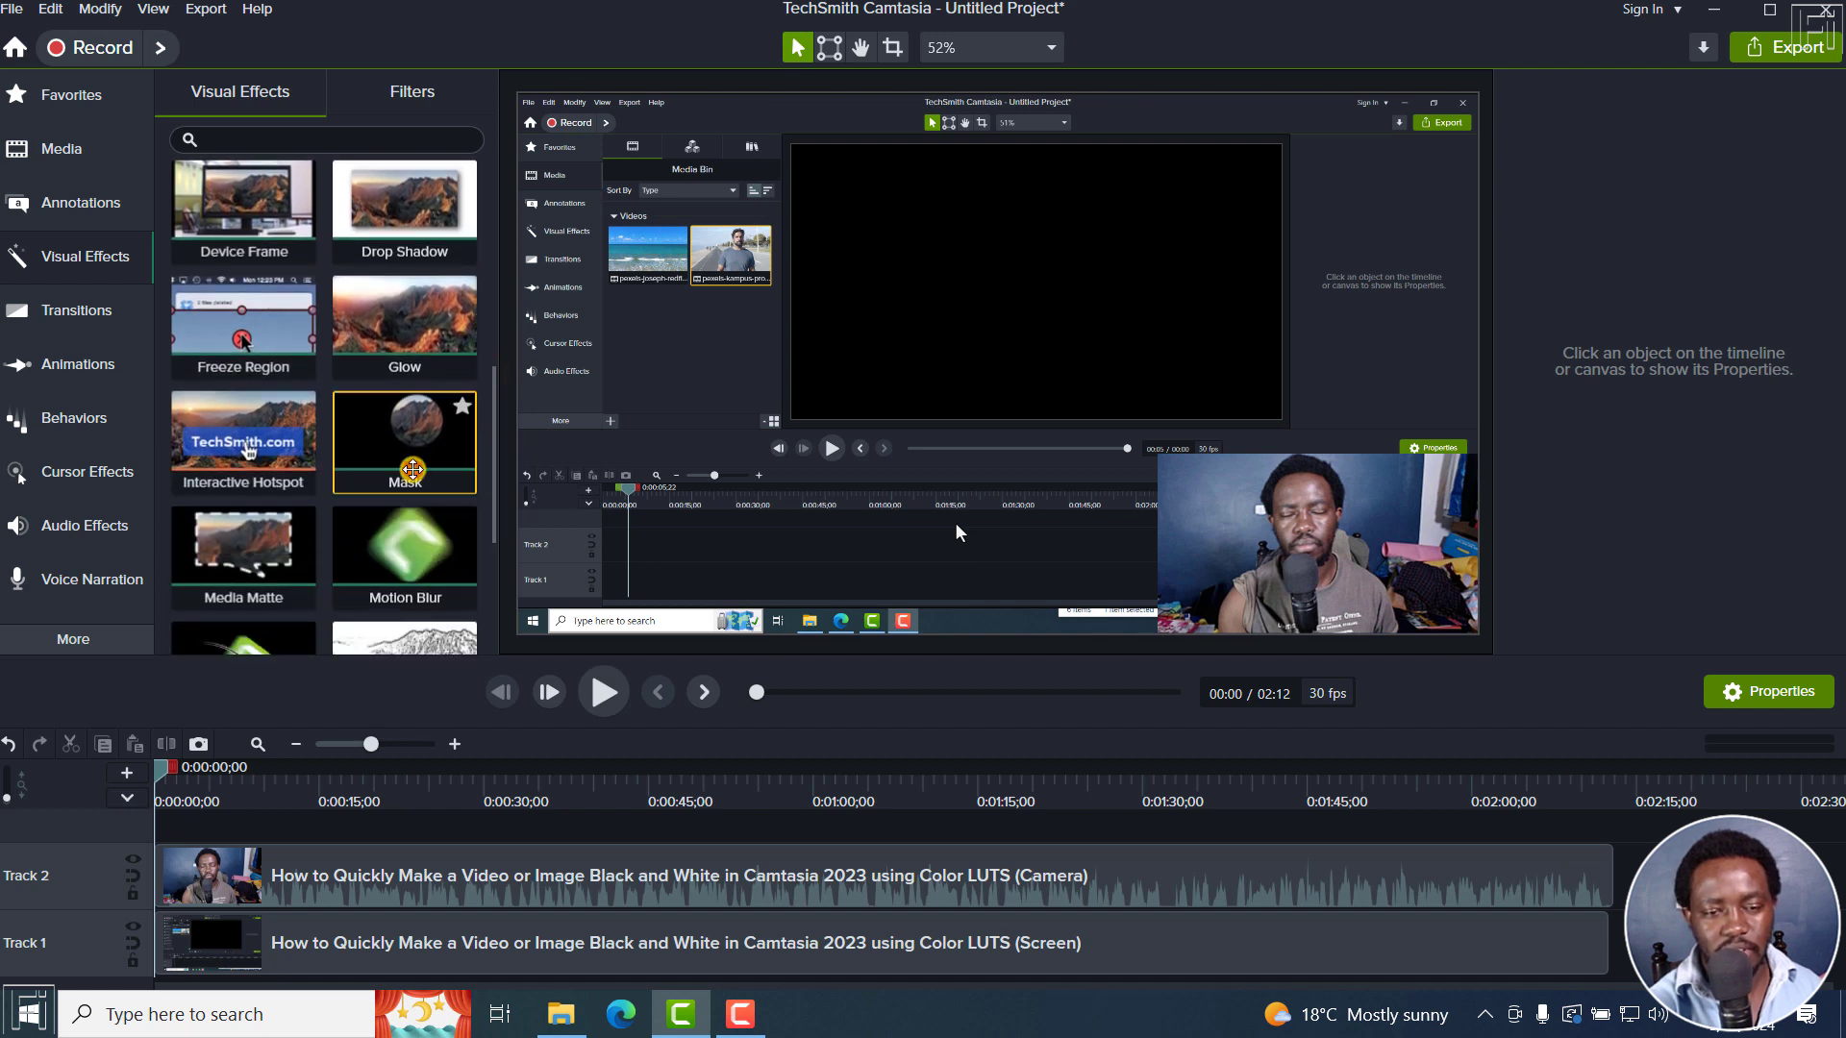
Apply an oval Mask effect to the Track 2 webcam clip
drag(412, 447, 631, 871)
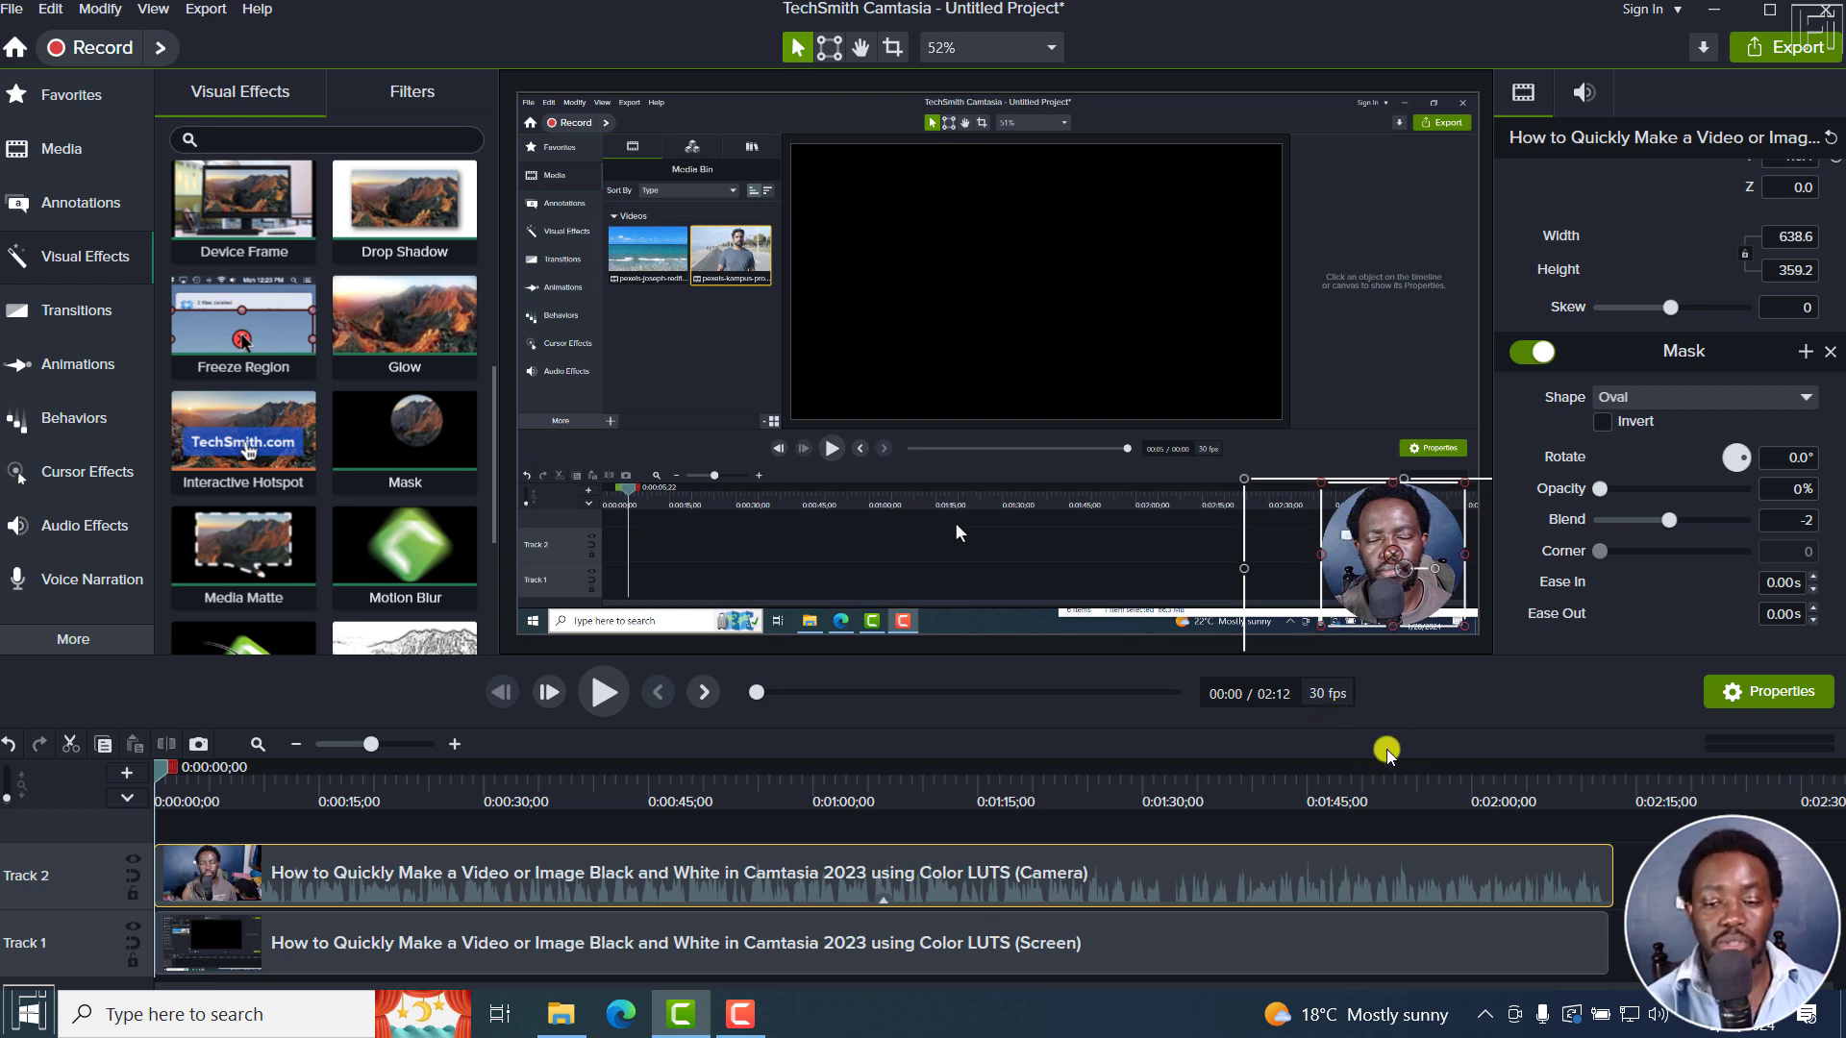
Deselect the webcam clip and reopen the Visual Effects list to reach Border
click(1304, 819)
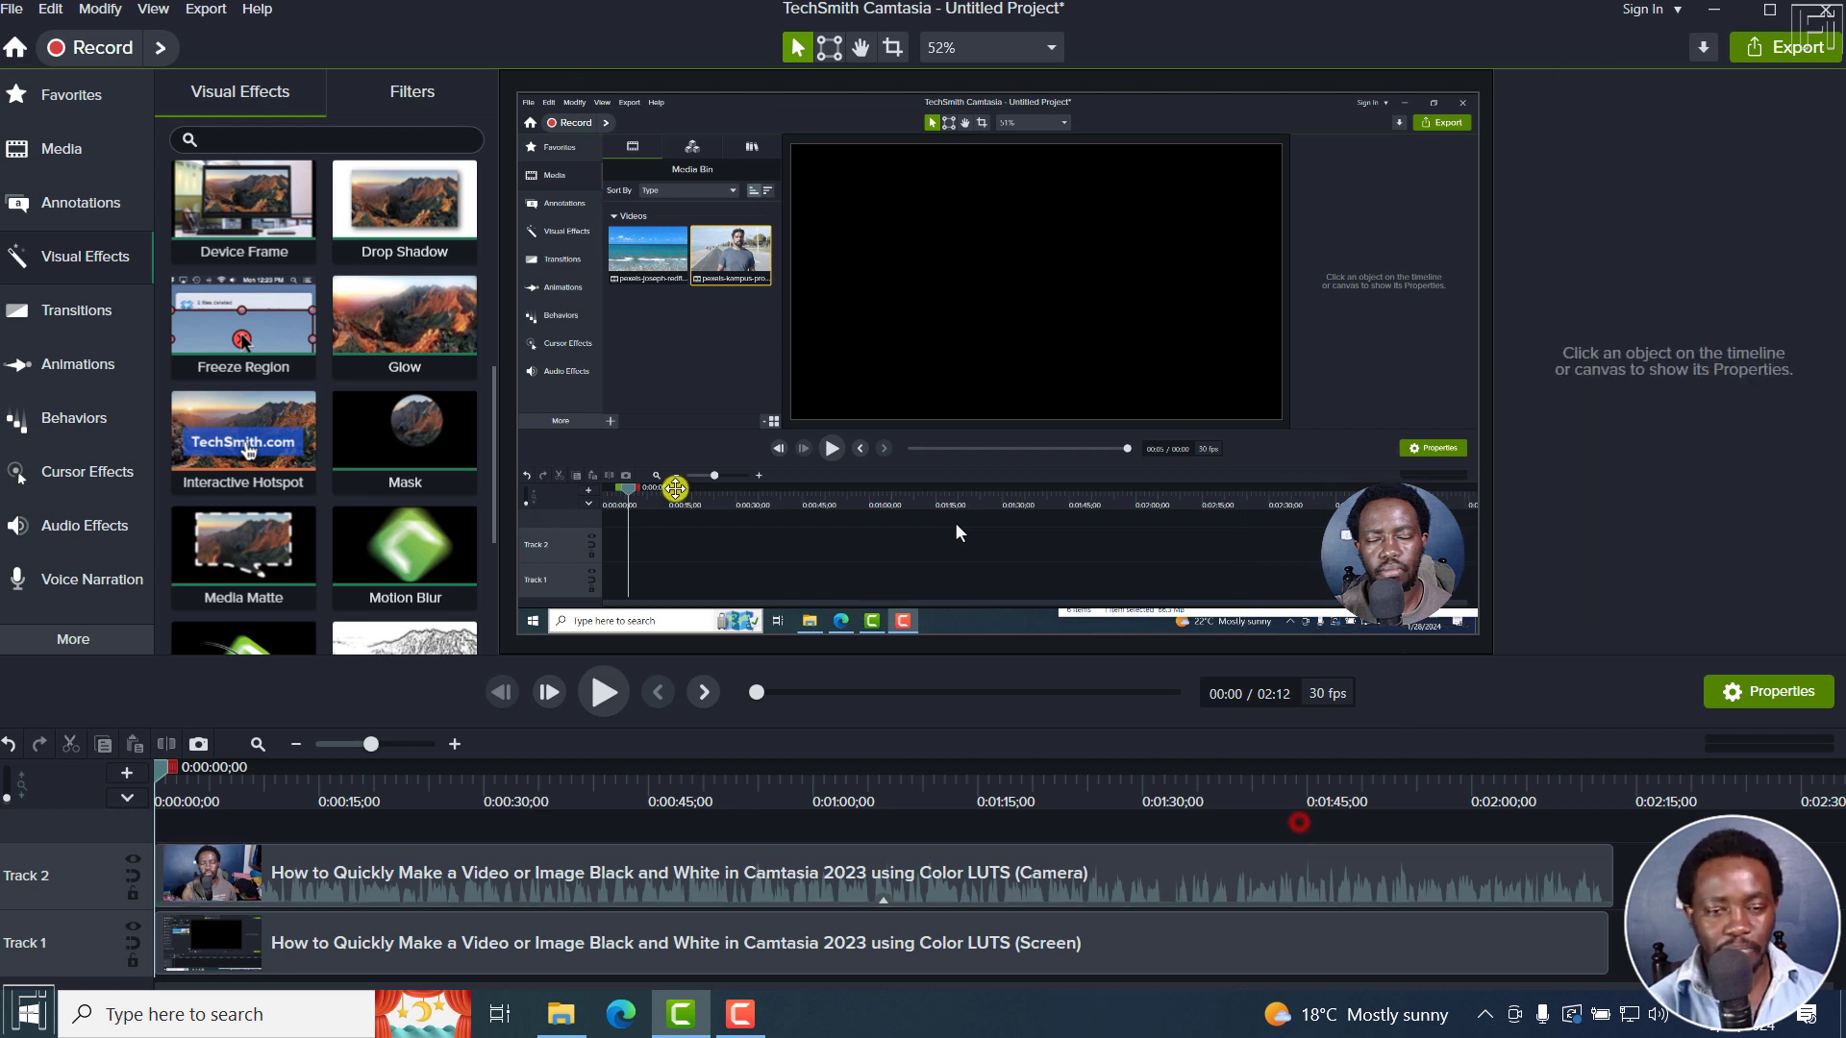
click(90, 263)
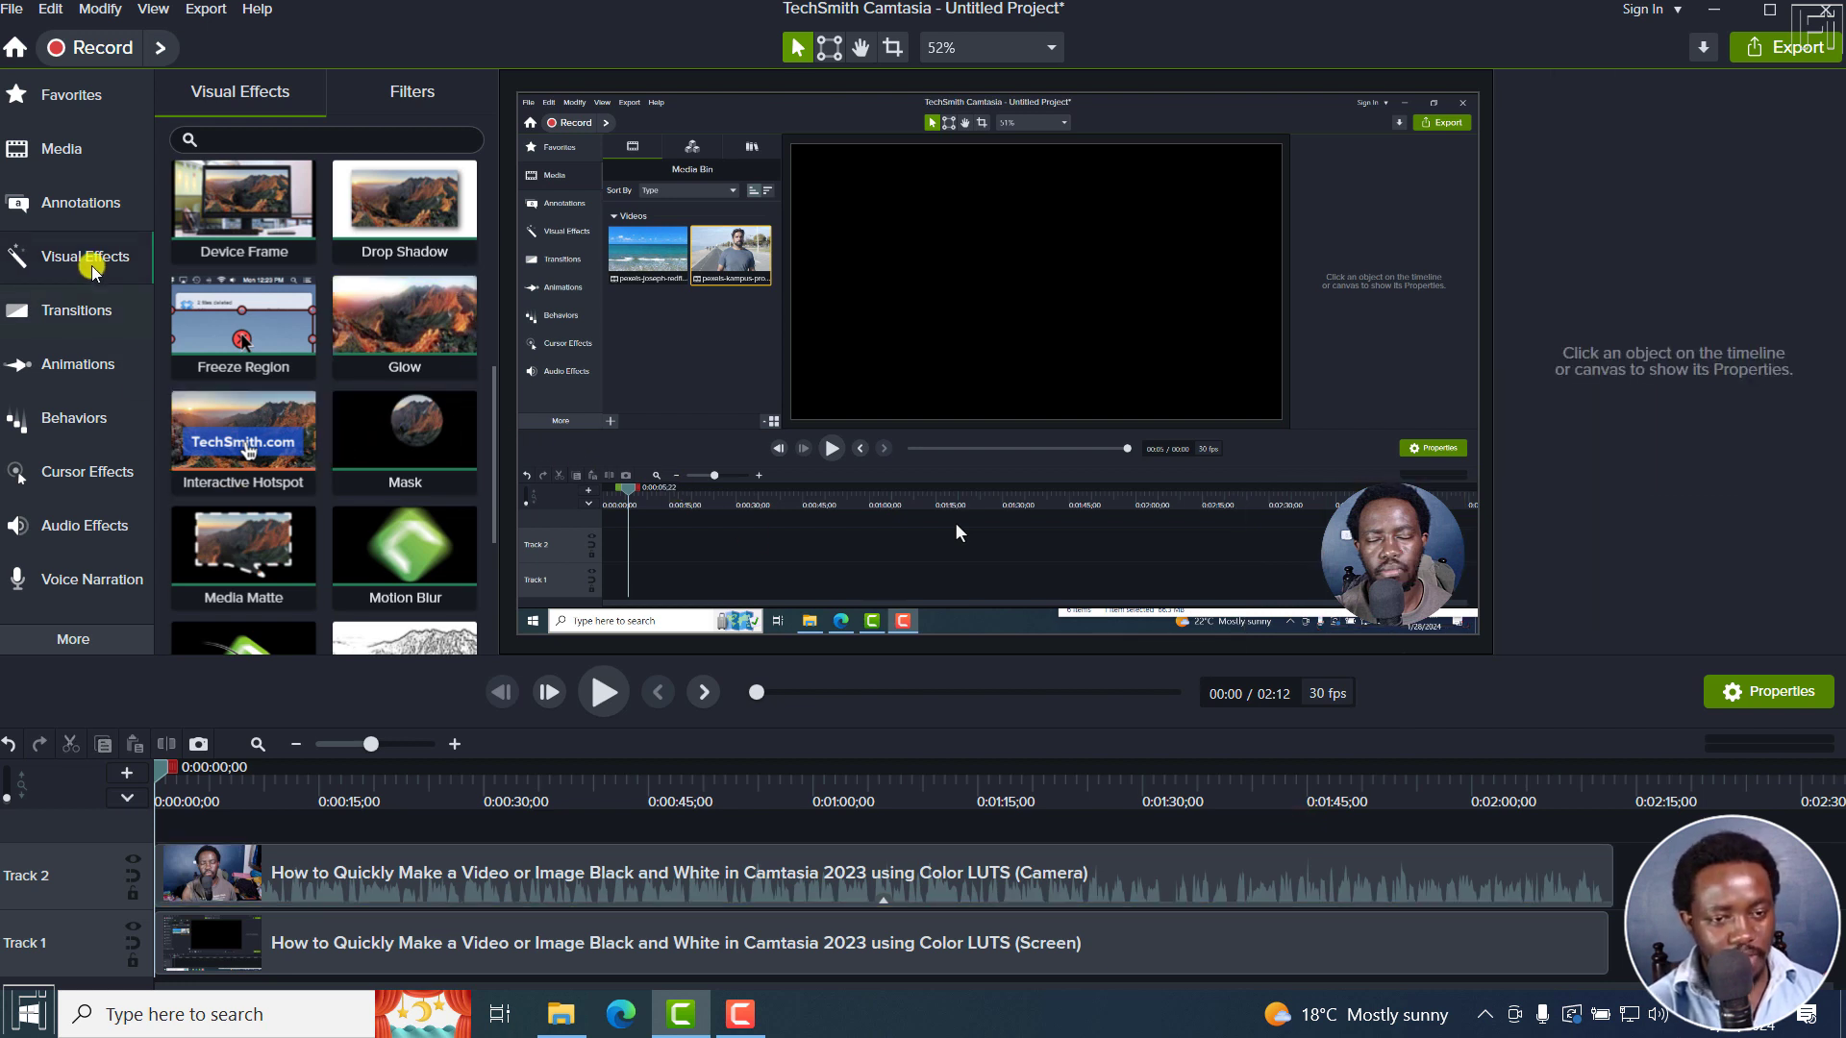
click(90, 259)
scroll(241, 339, down, 3)
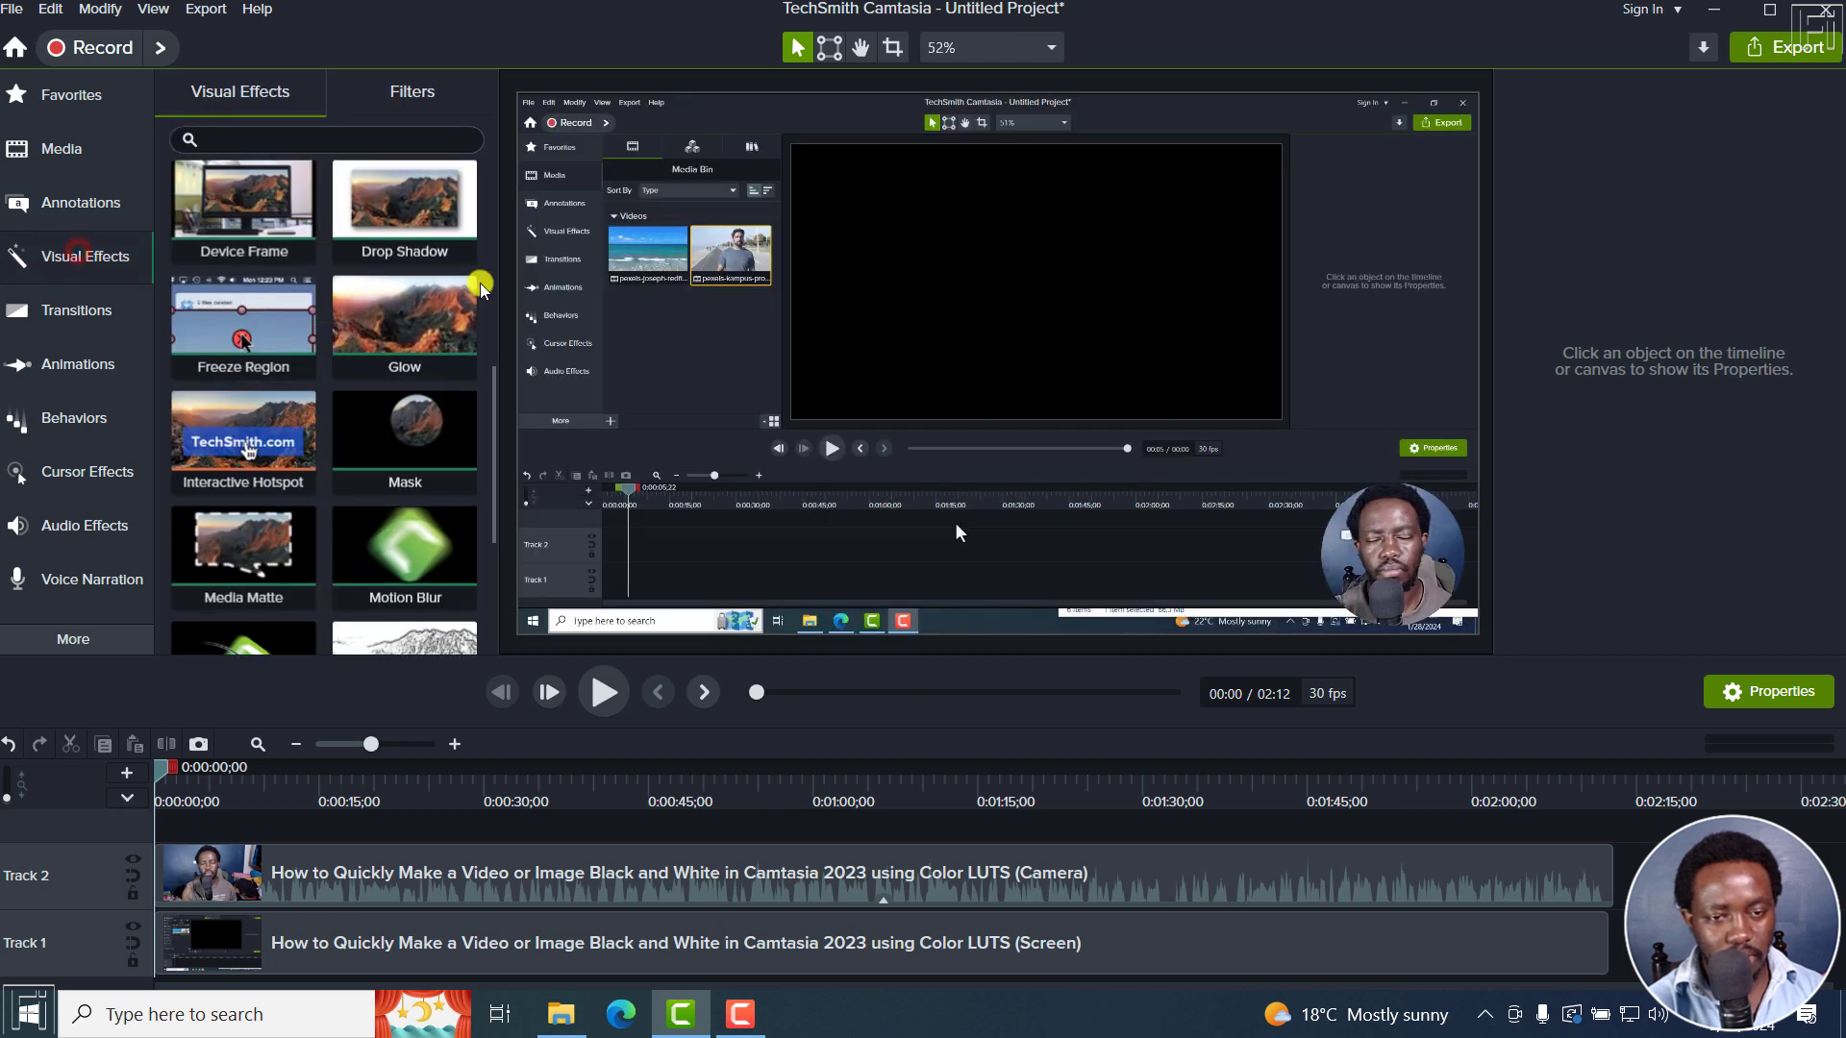
scroll(477, 303, up, 5)
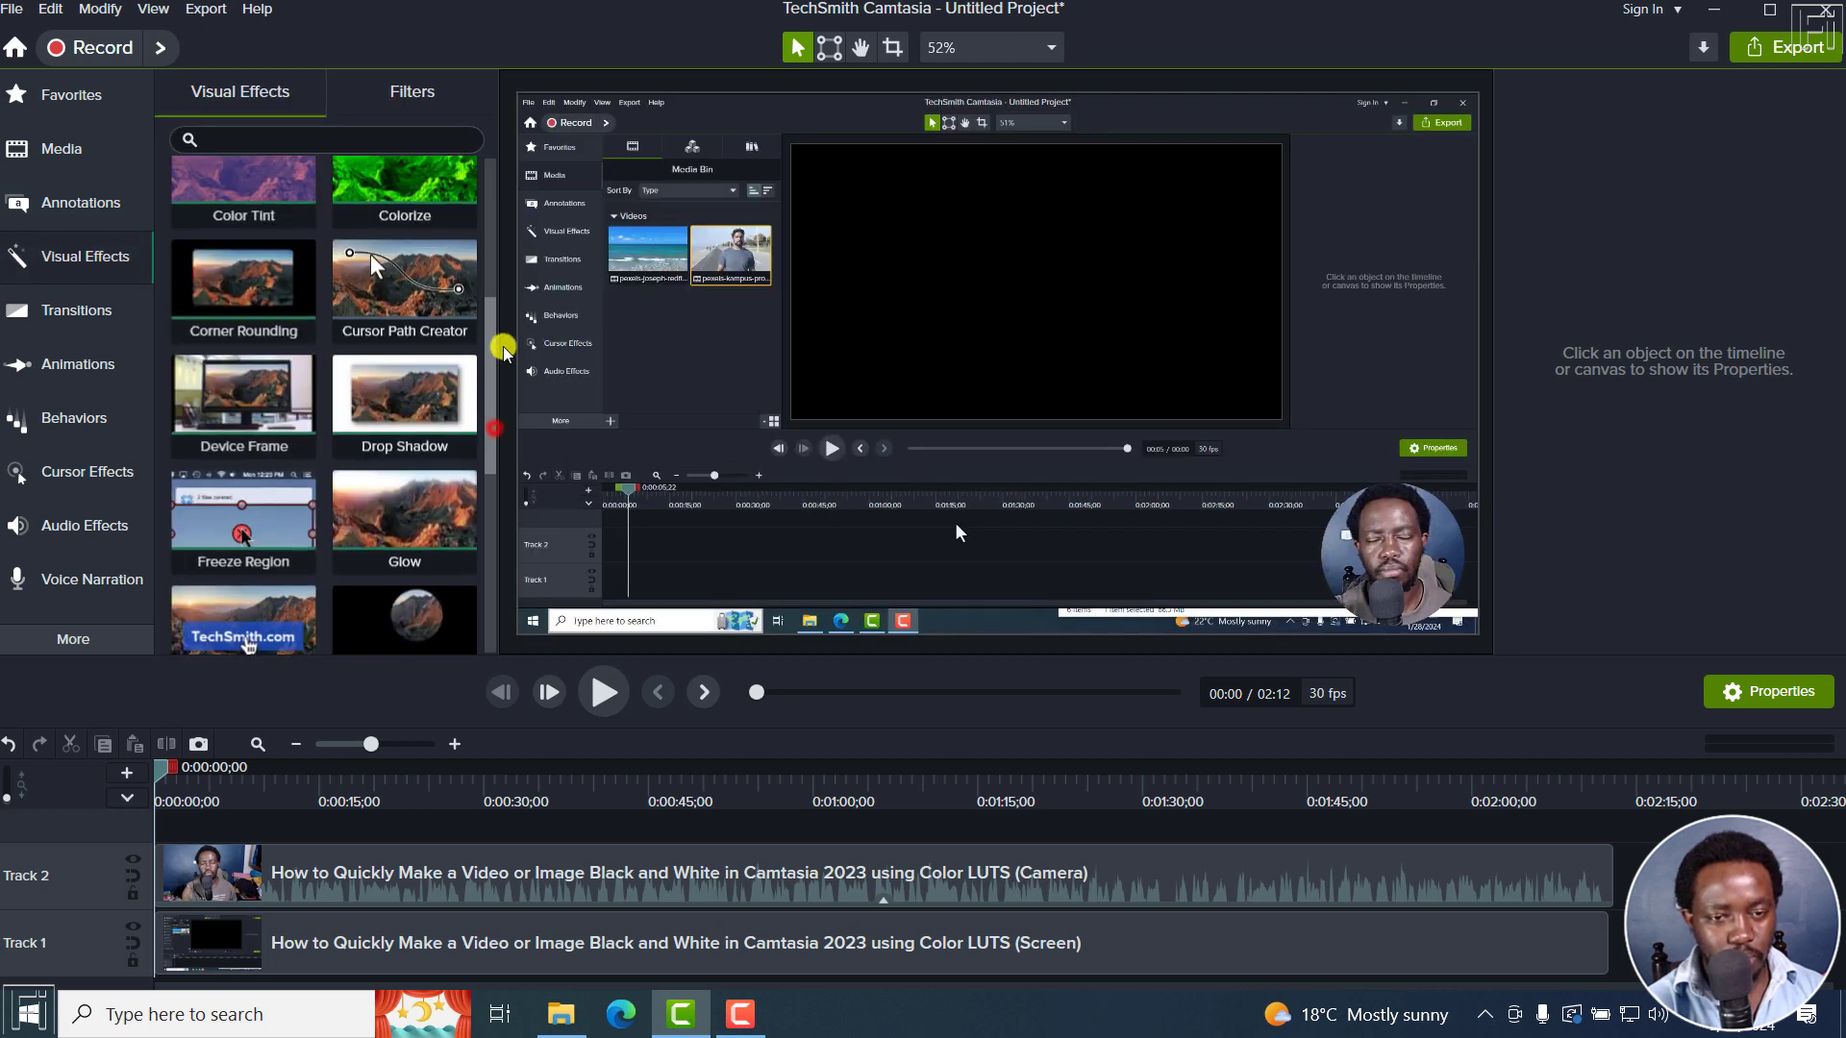
scroll(507, 311, up, 3)
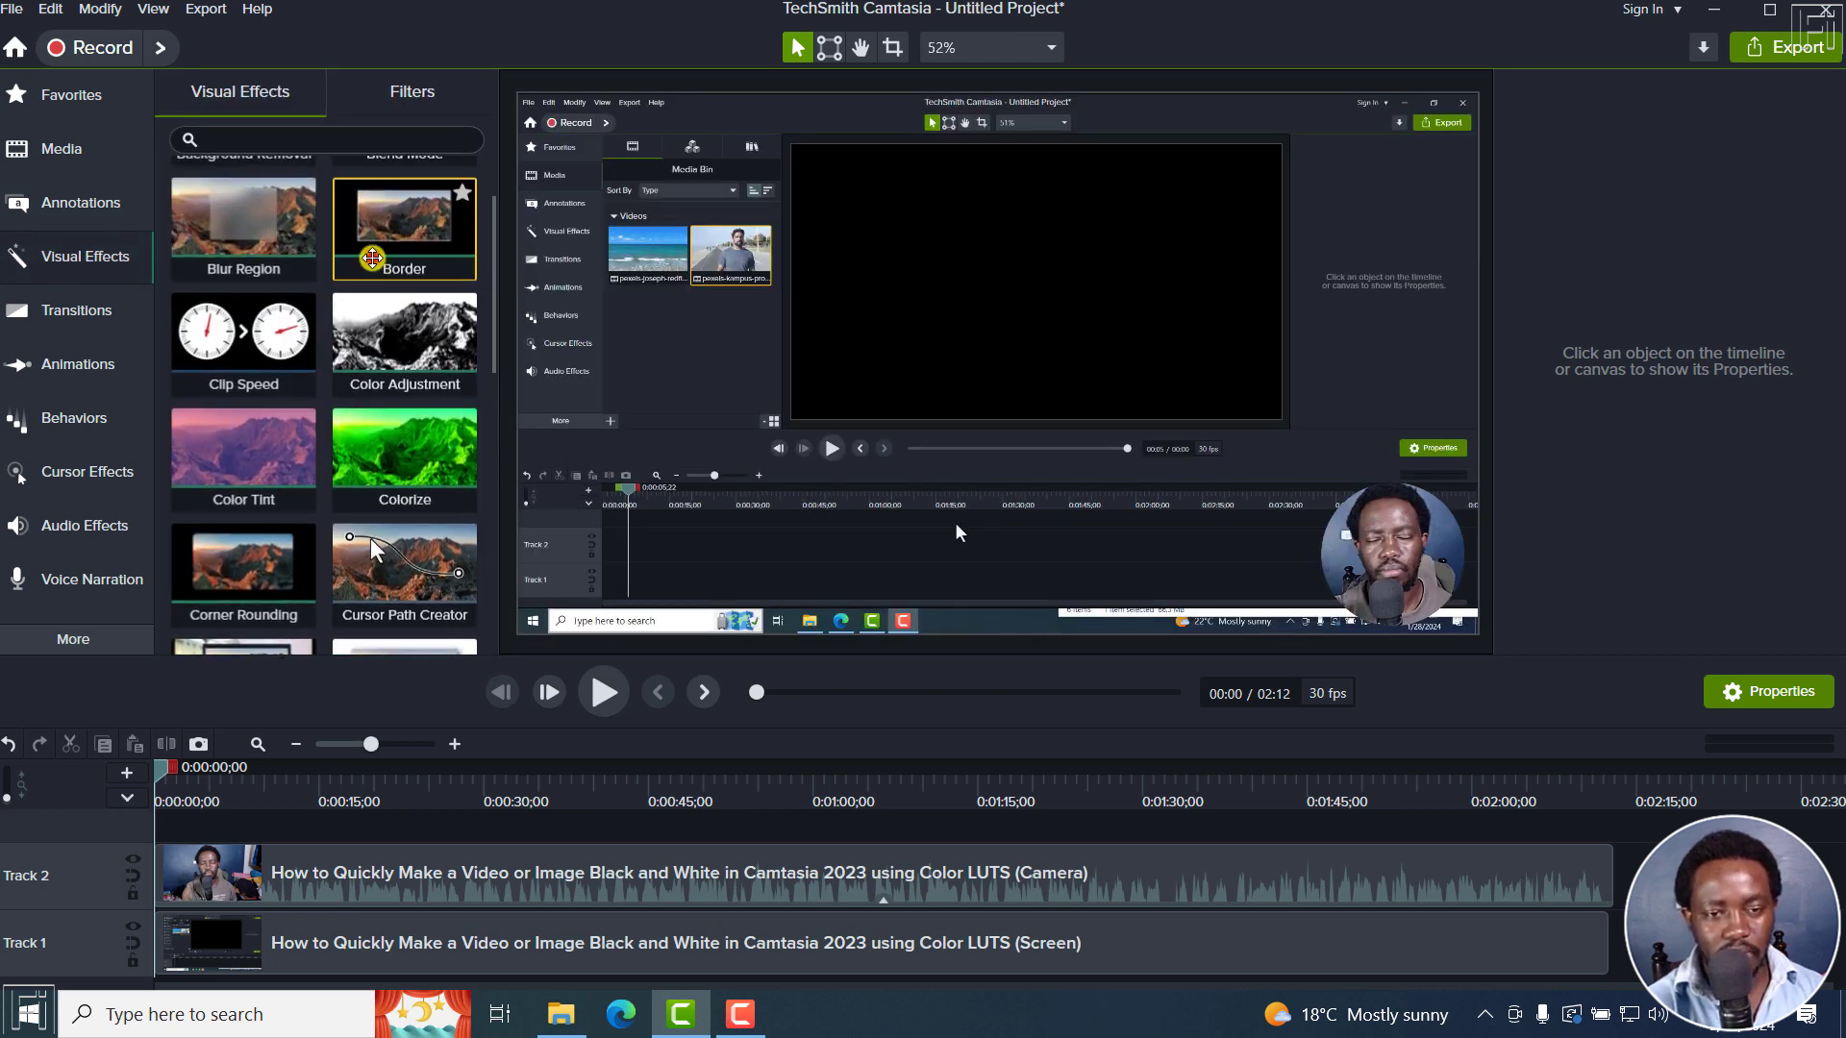
mouse_move(372, 261)
mouse_down()
mouse_move(562, 733)
mouse_move(682, 866)
mouse_up()
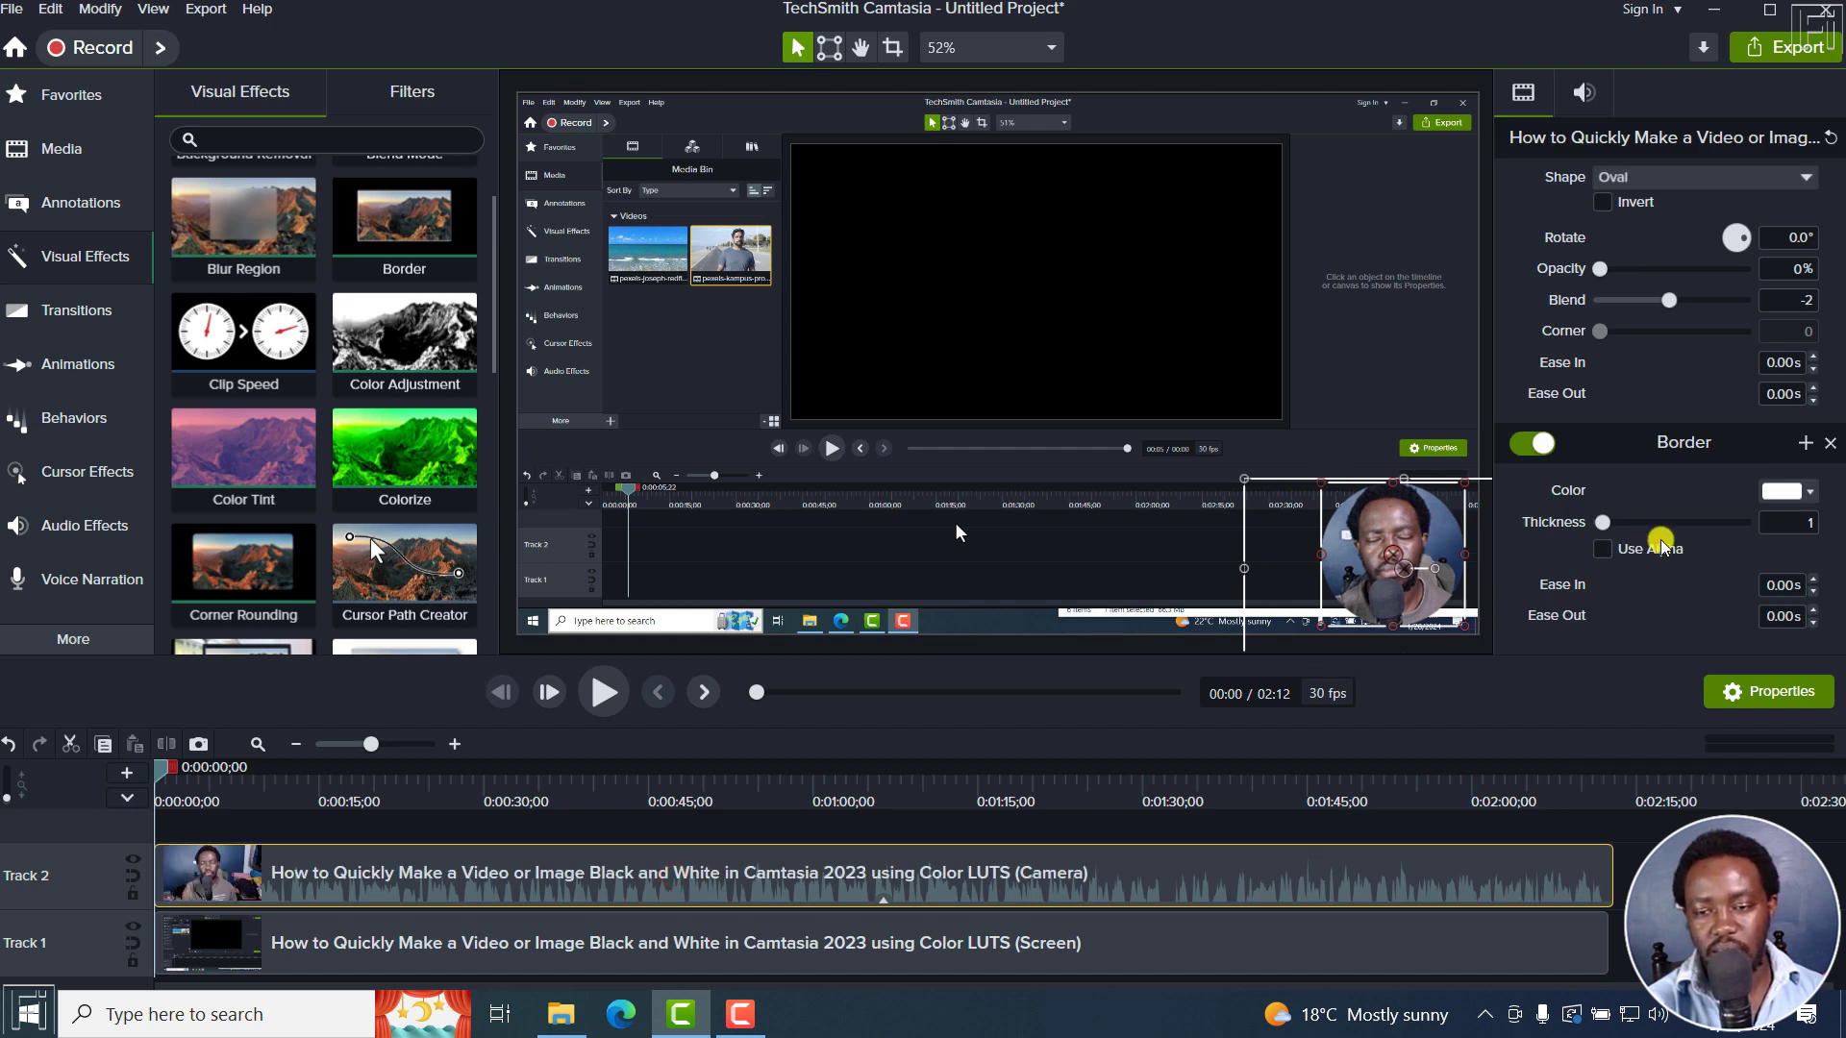
Raise the webcam Border thickness to 32 and enable Use Alpha
drag(1603, 522, 1661, 522)
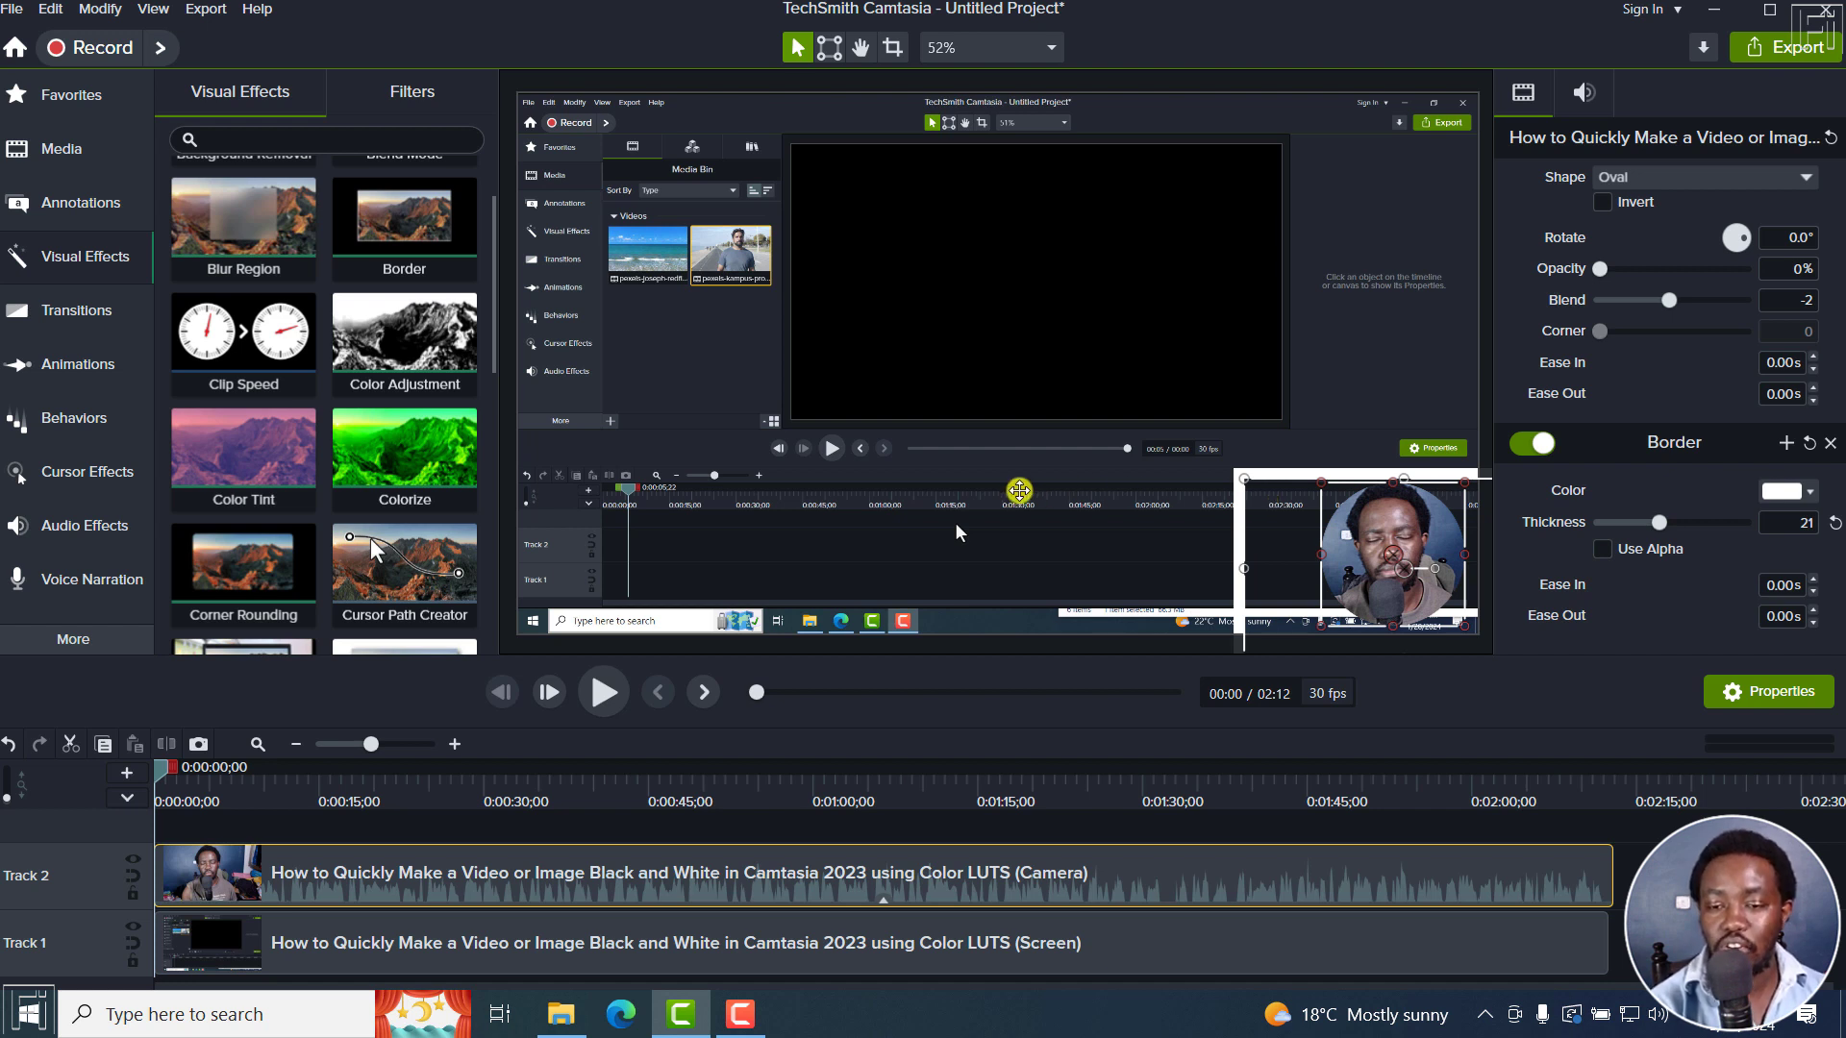
click(1601, 550)
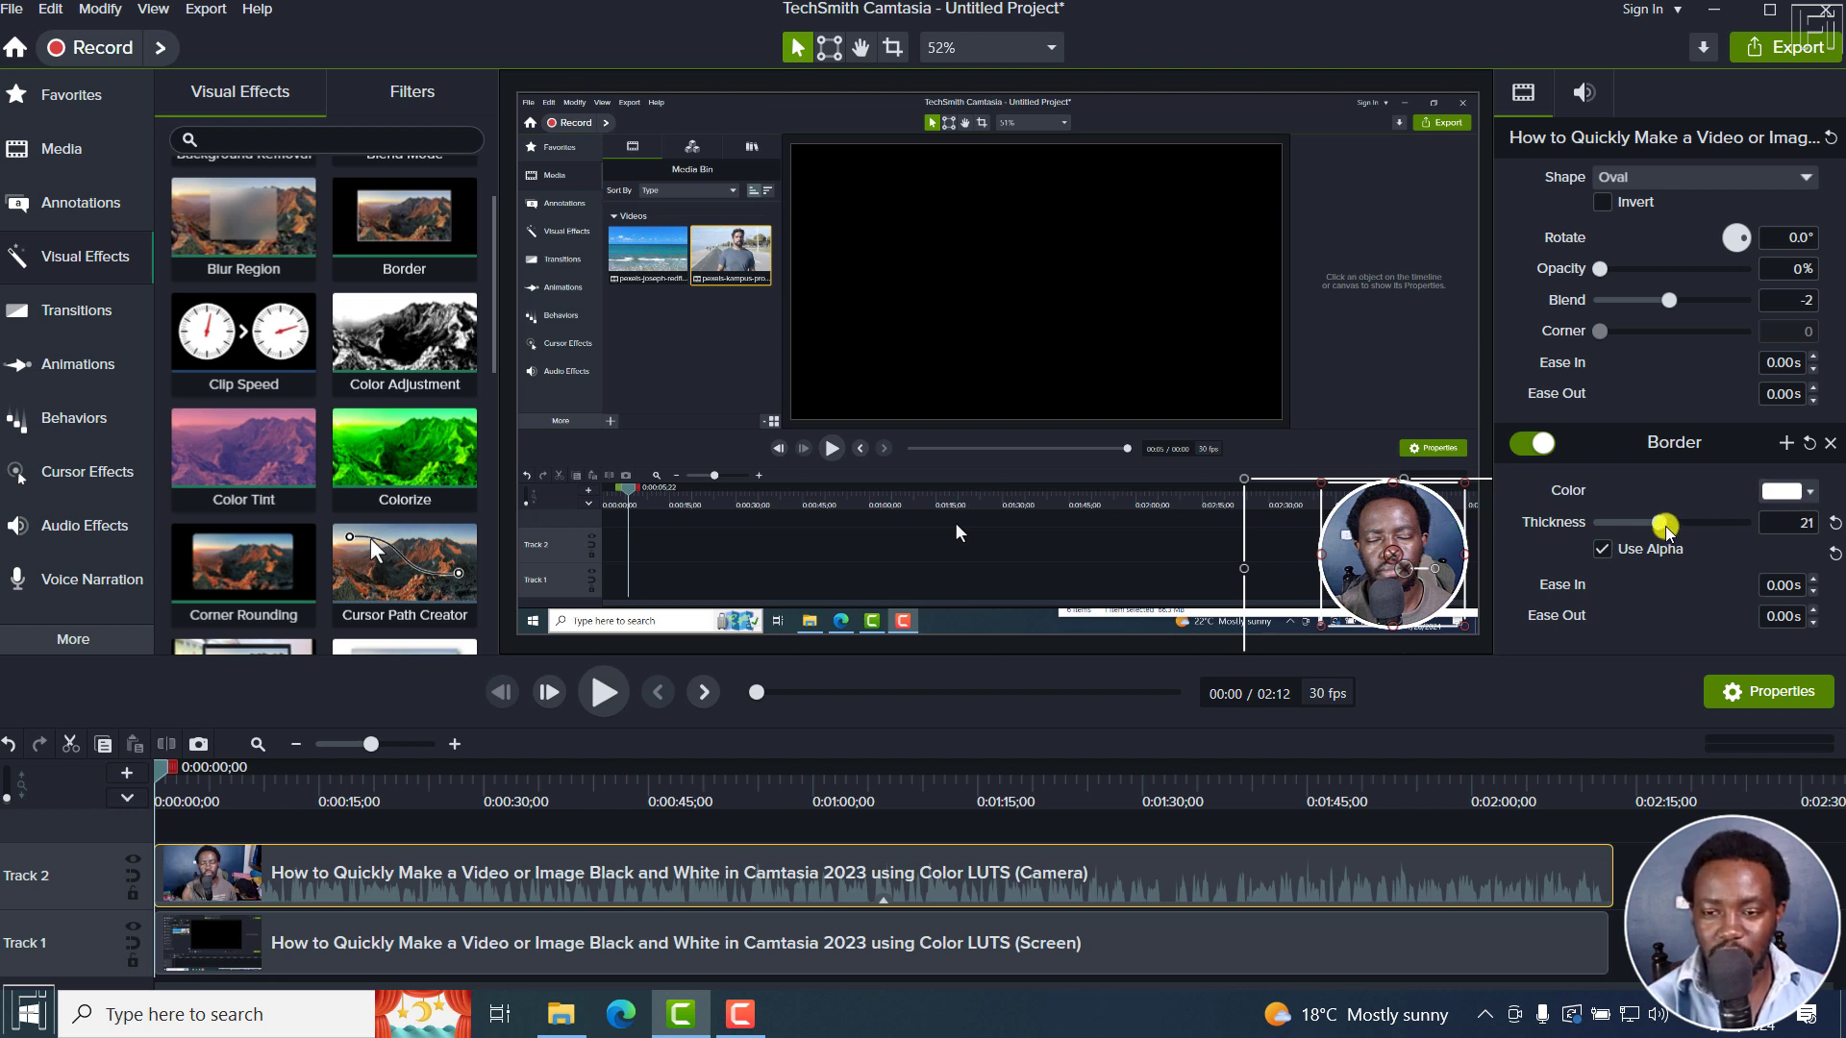
mouse_move(1659, 523)
mouse_down()
mouse_move(1705, 522)
mouse_move(1684, 522)
mouse_up()
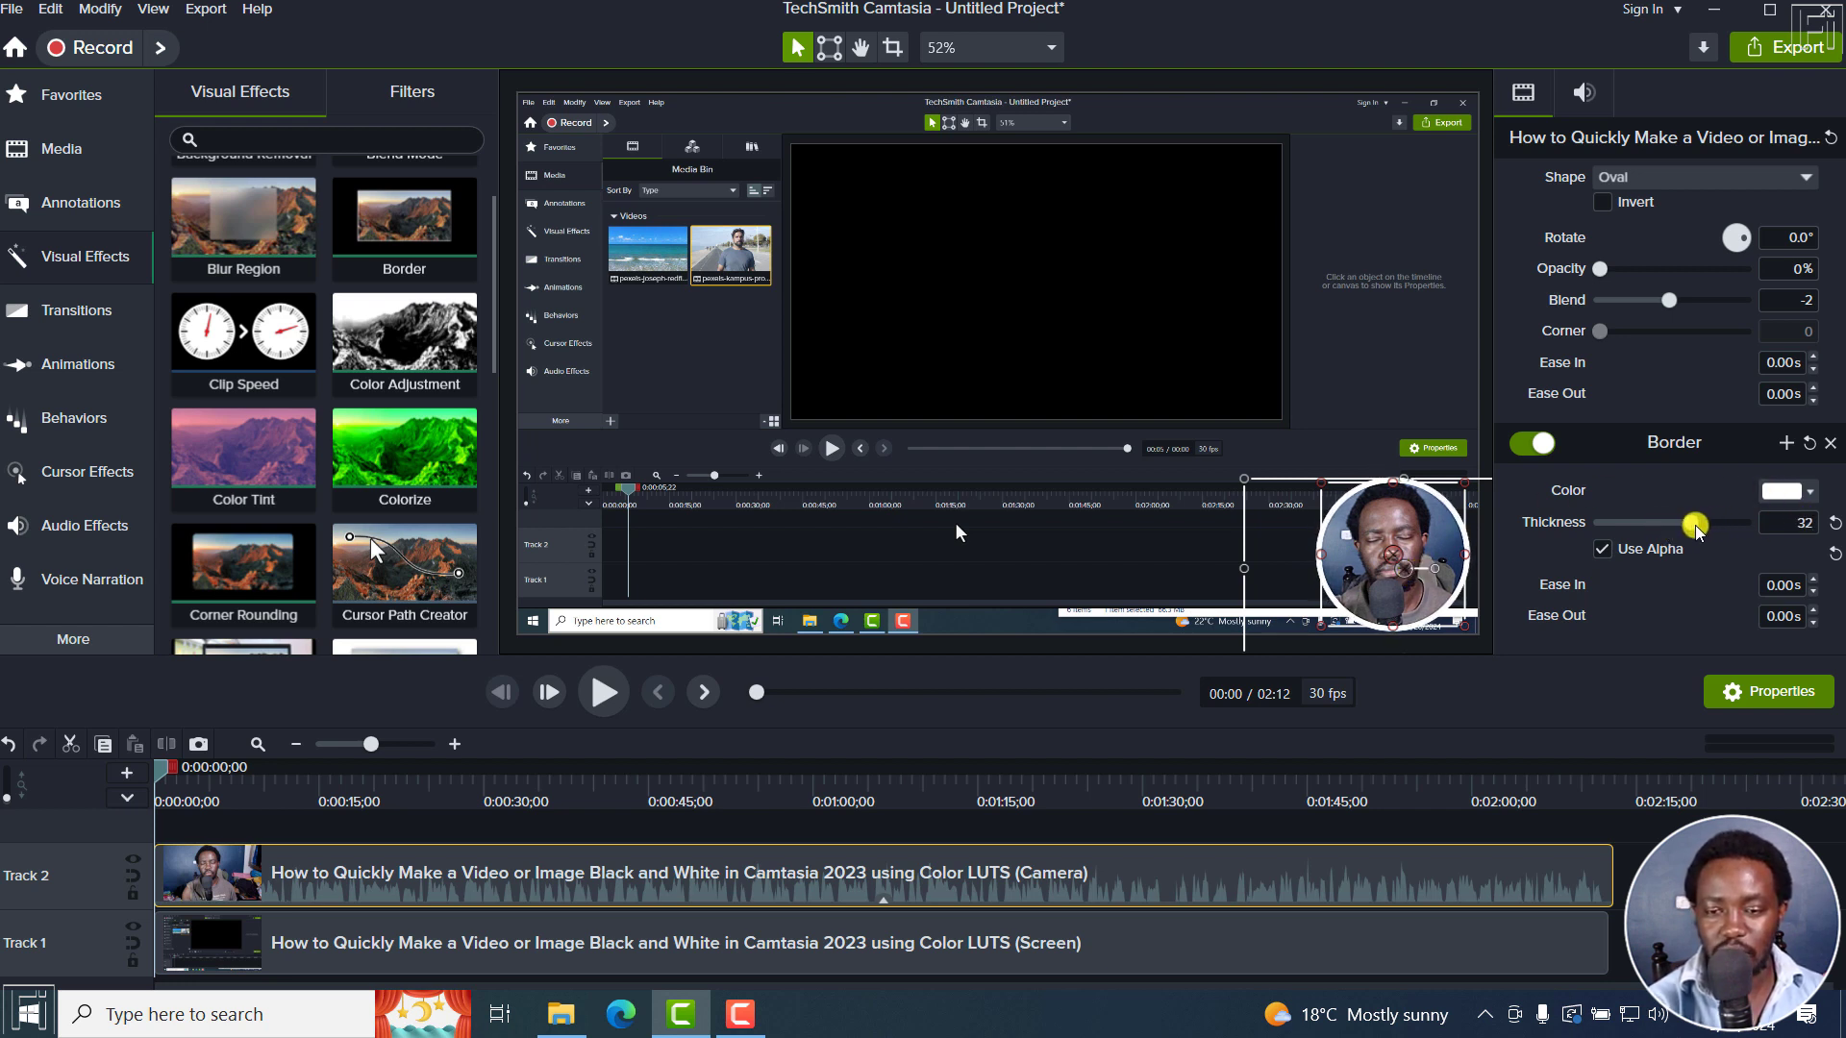
Set the webcam border colour to bright yellow (#E8E505) and deselect the clip
click(1784, 491)
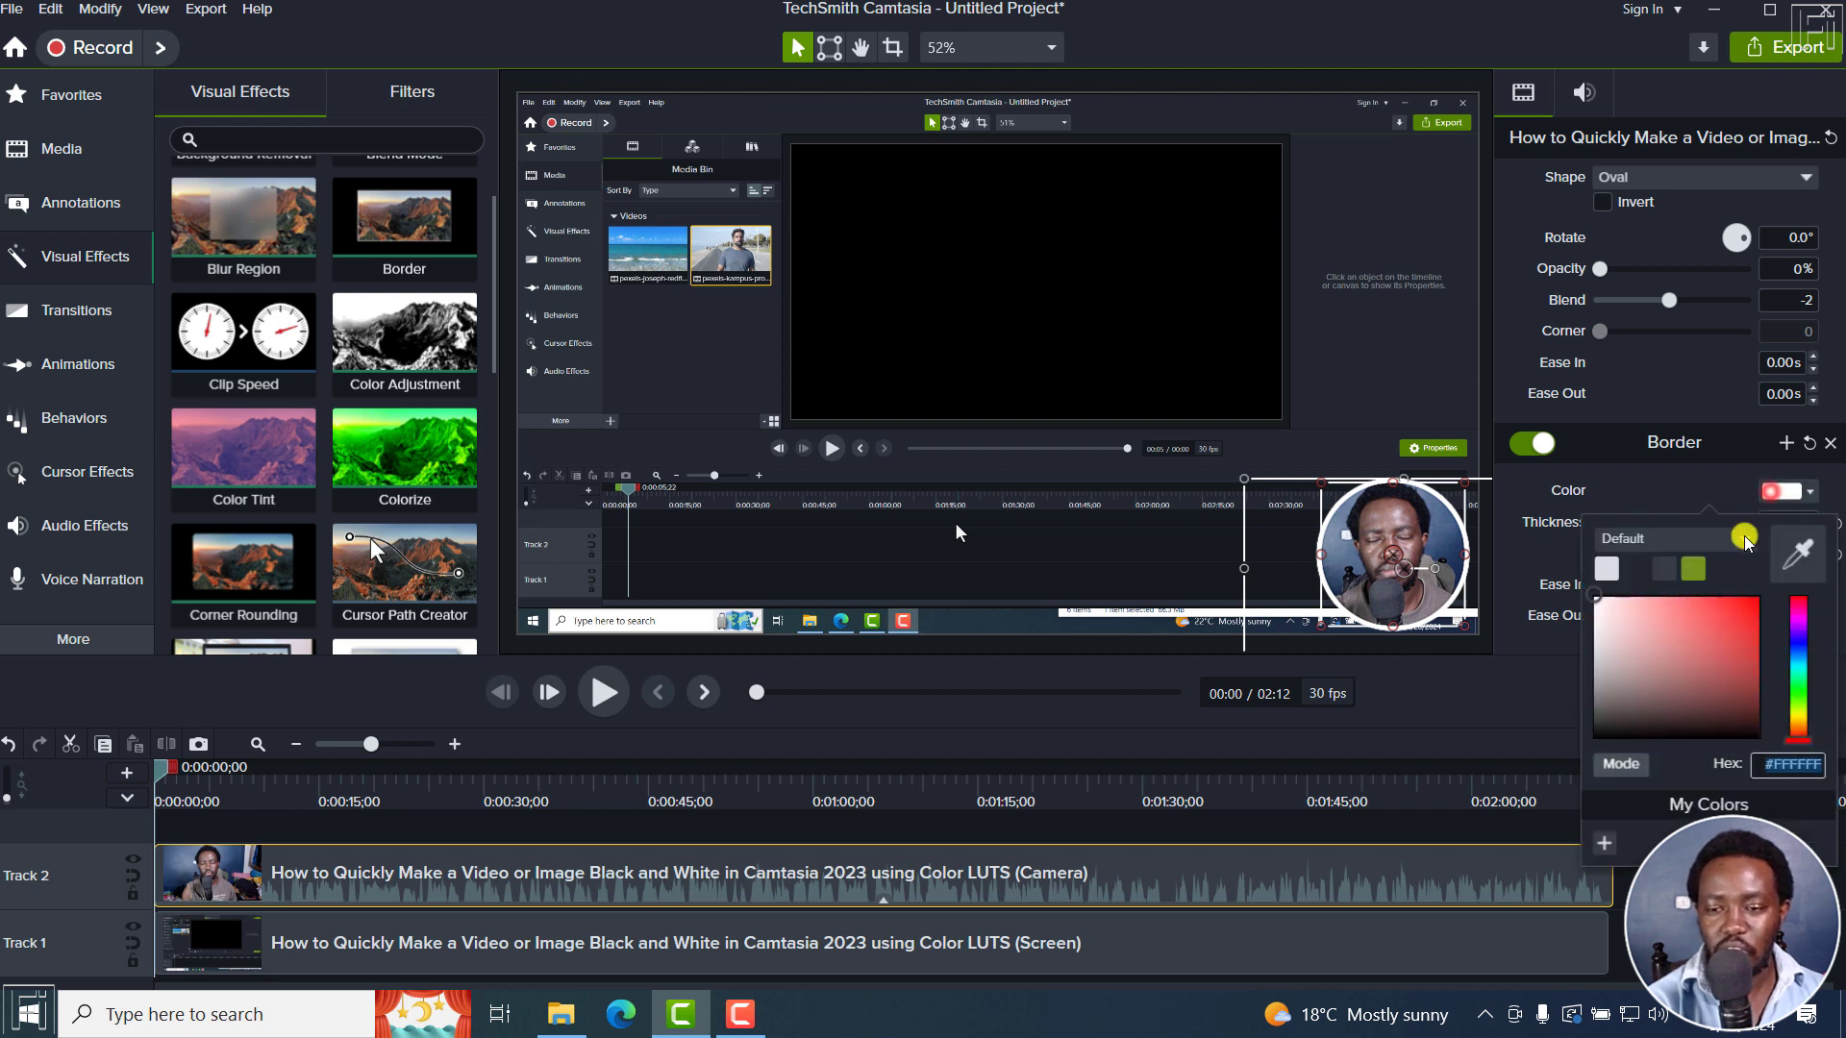
click(1696, 577)
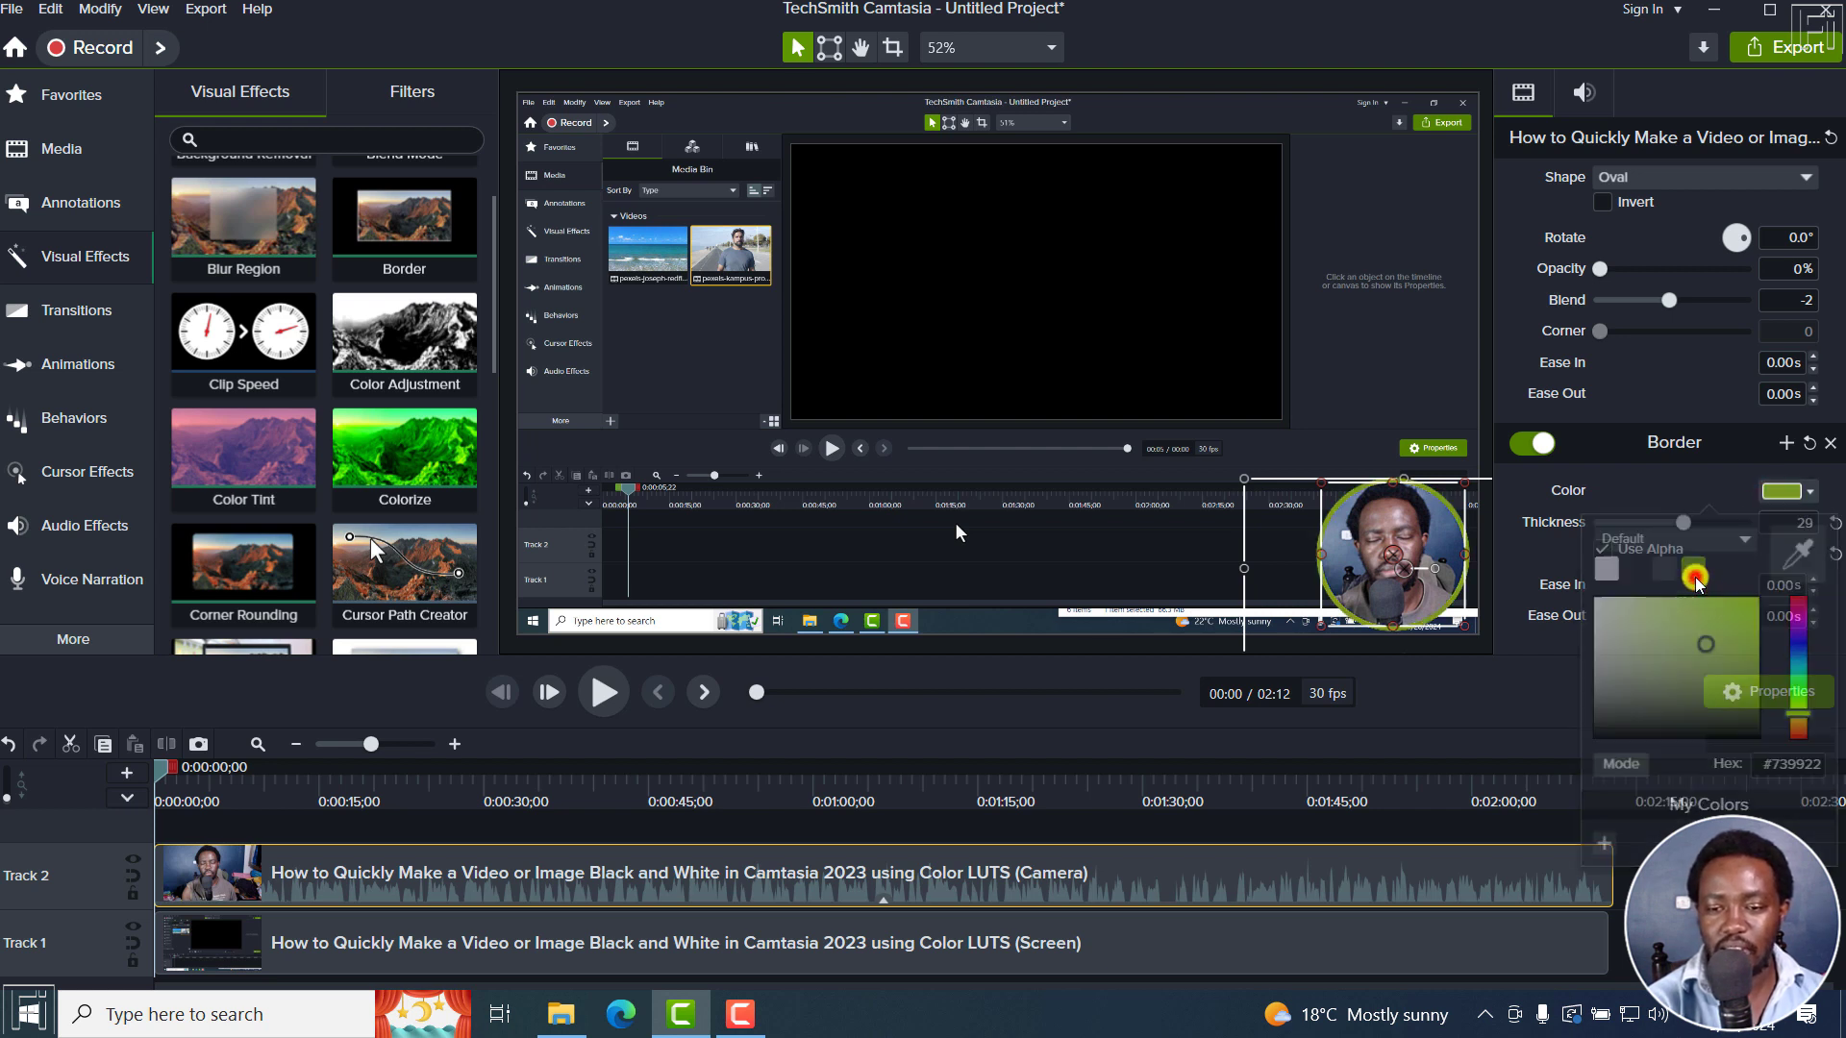
click(1785, 491)
drag(1800, 702, 1799, 719)
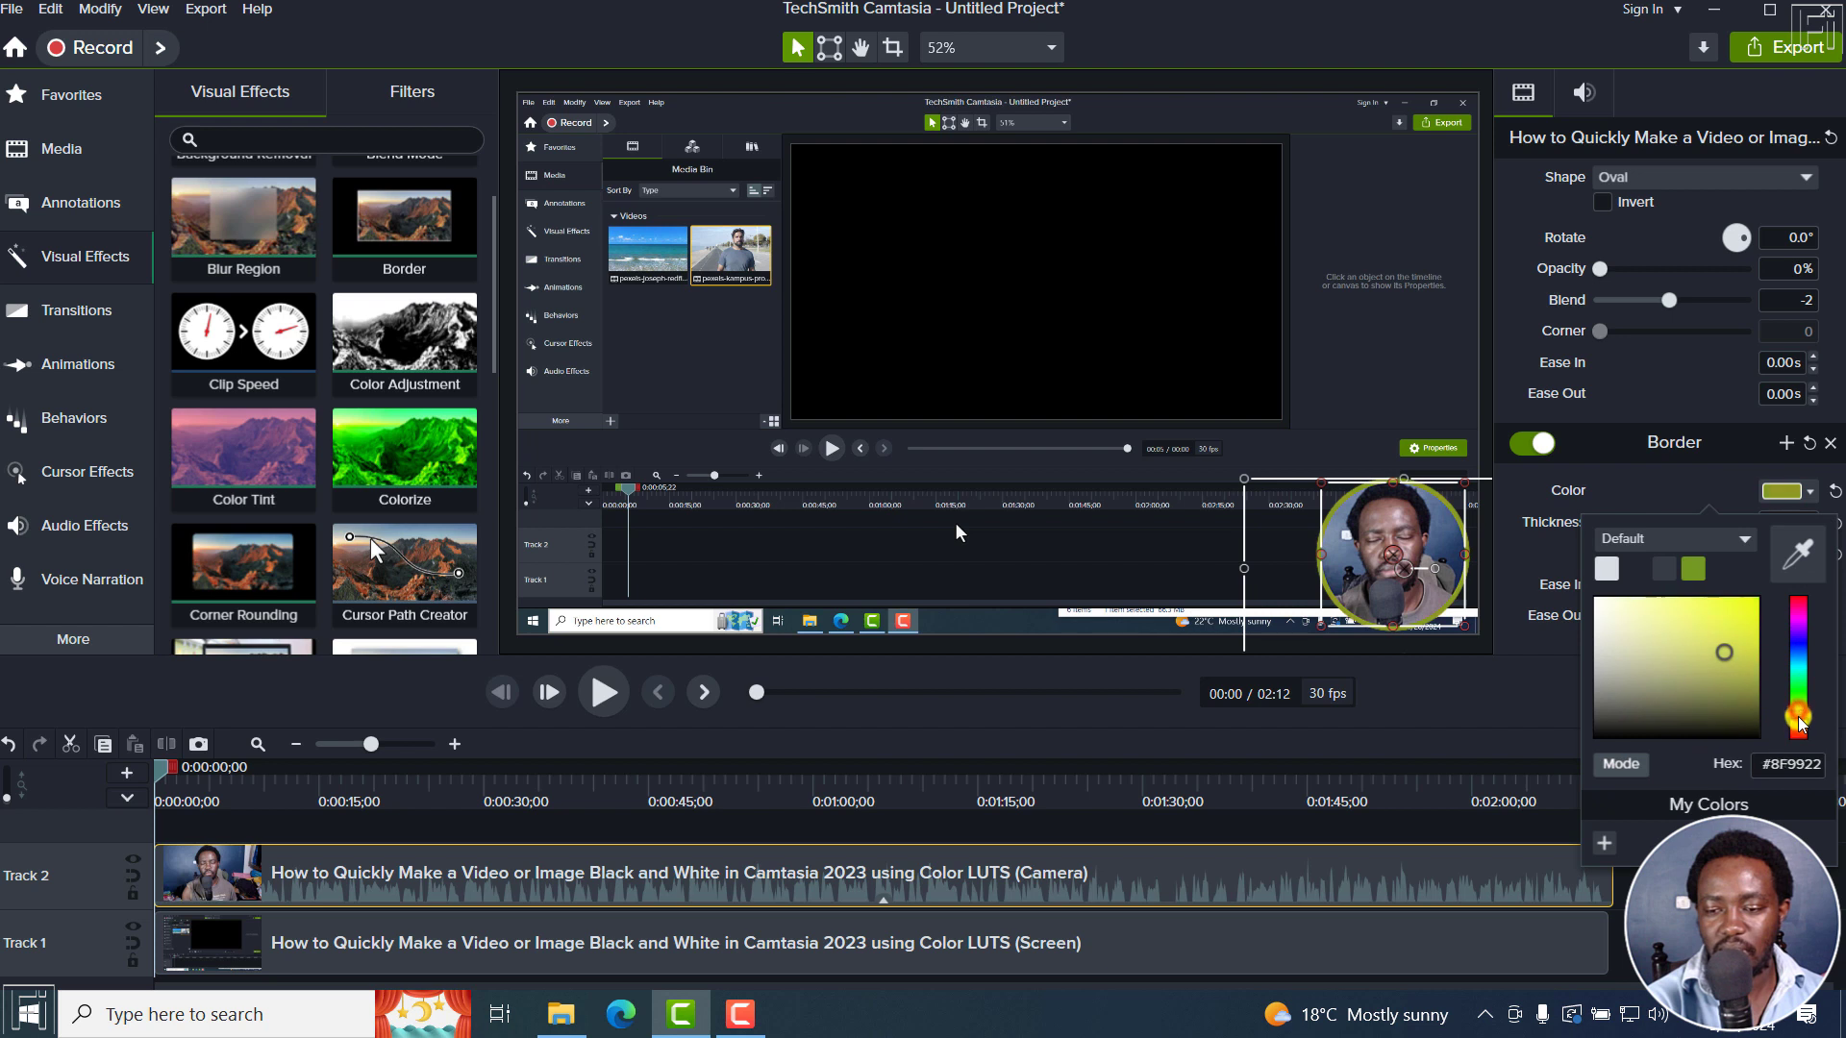
drag(1724, 652, 1755, 605)
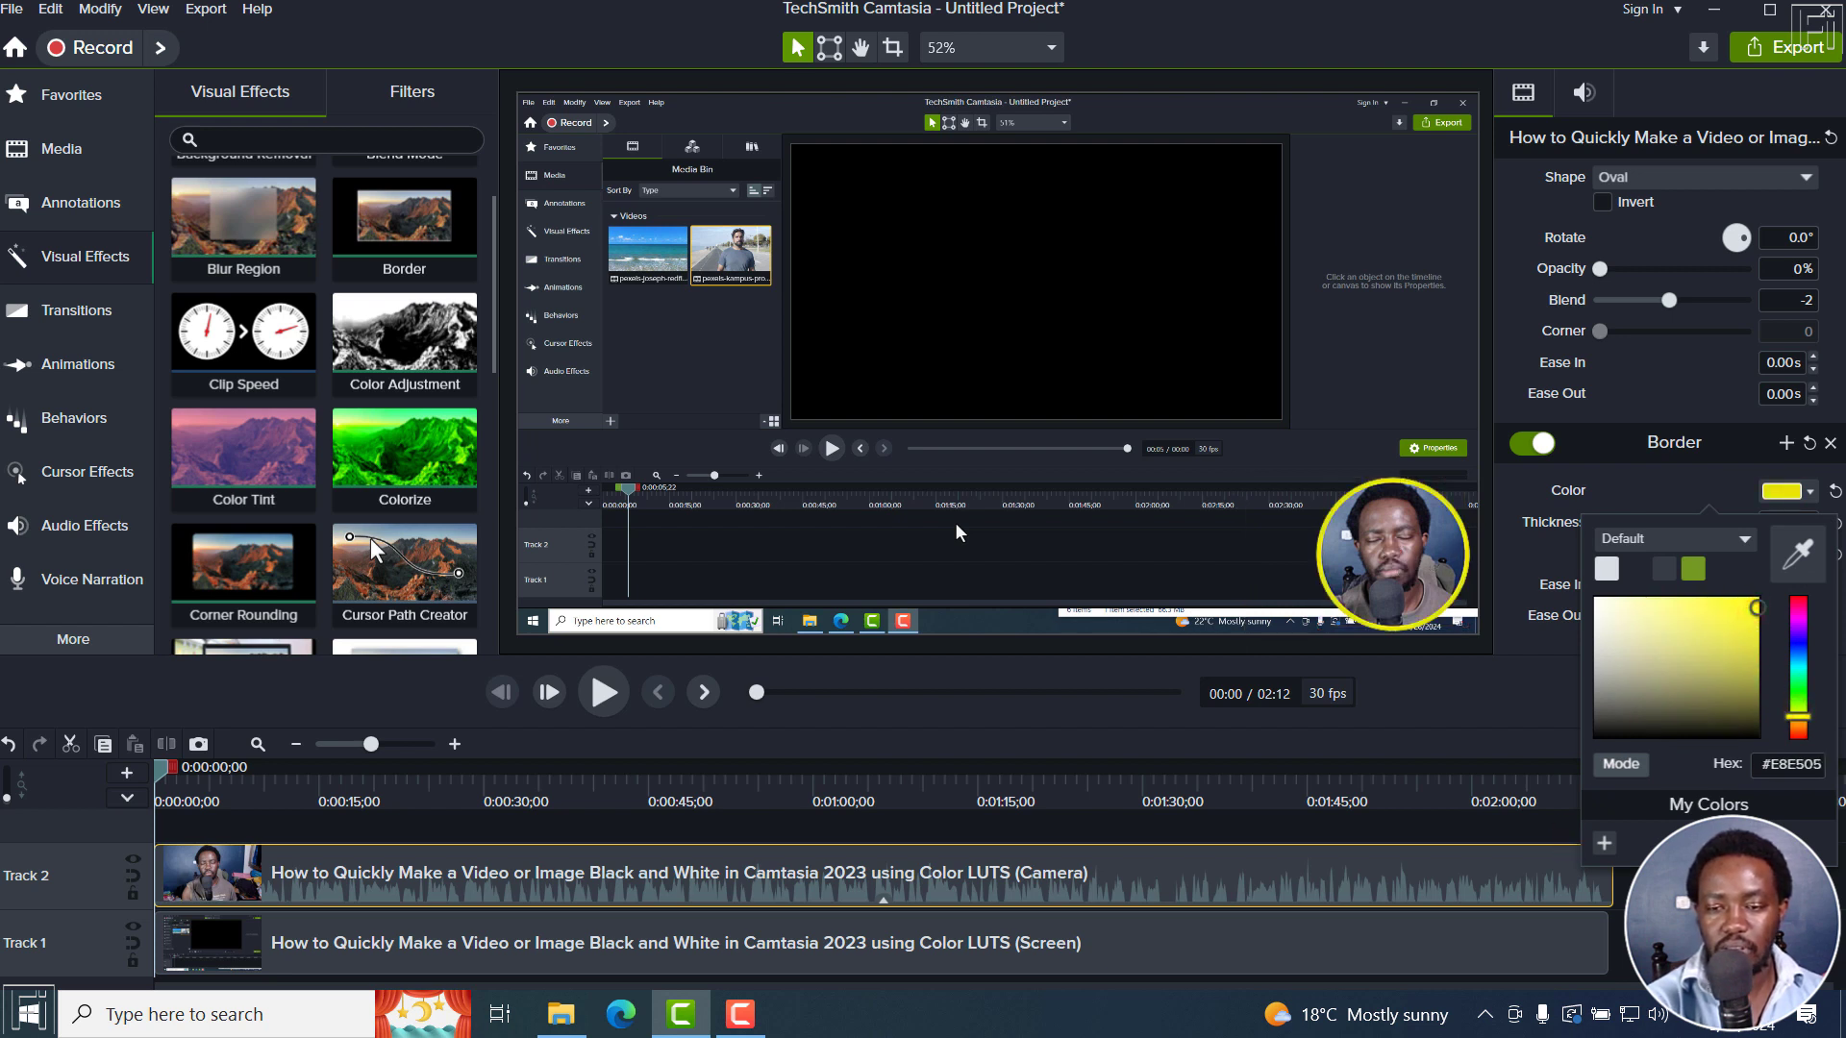
click(1112, 755)
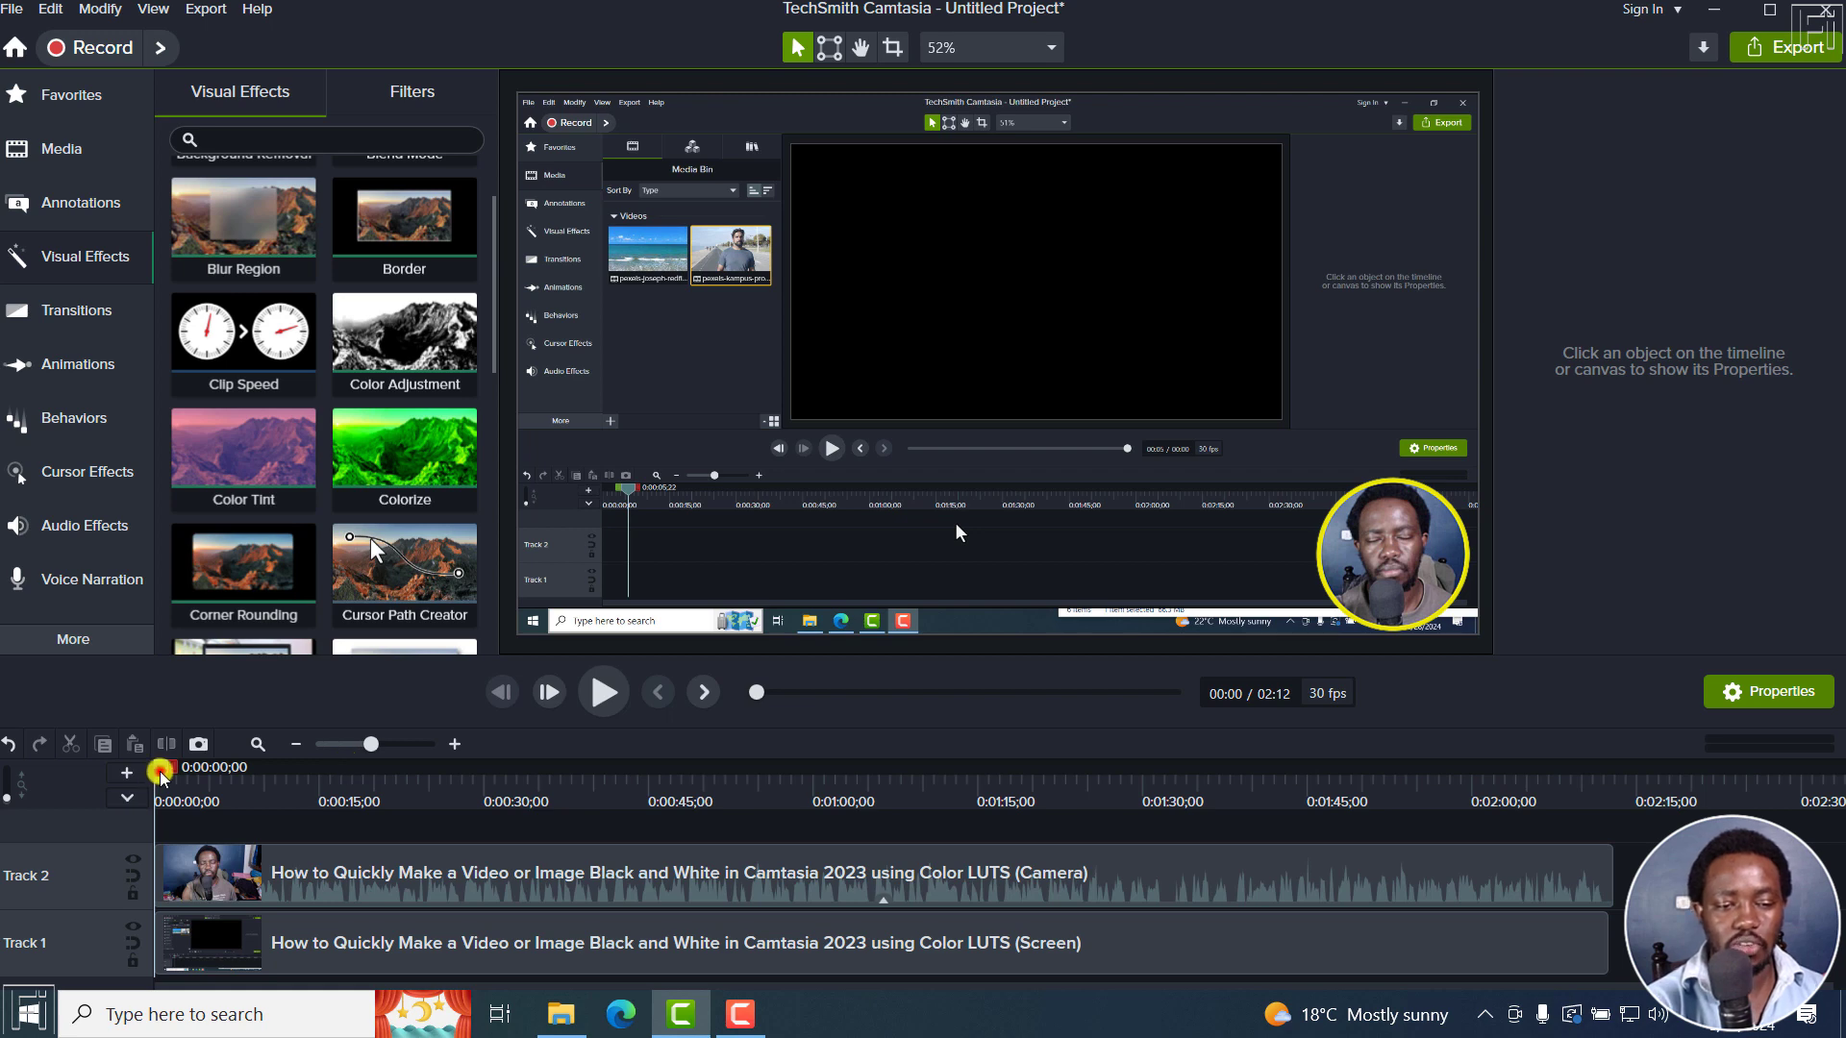
Scrub the playhead to about 1:28 to preview the yellow-ringed webcam
mouse_move(158, 772)
mouse_down()
mouse_move(1539, 803)
mouse_move(1125, 807)
mouse_up()
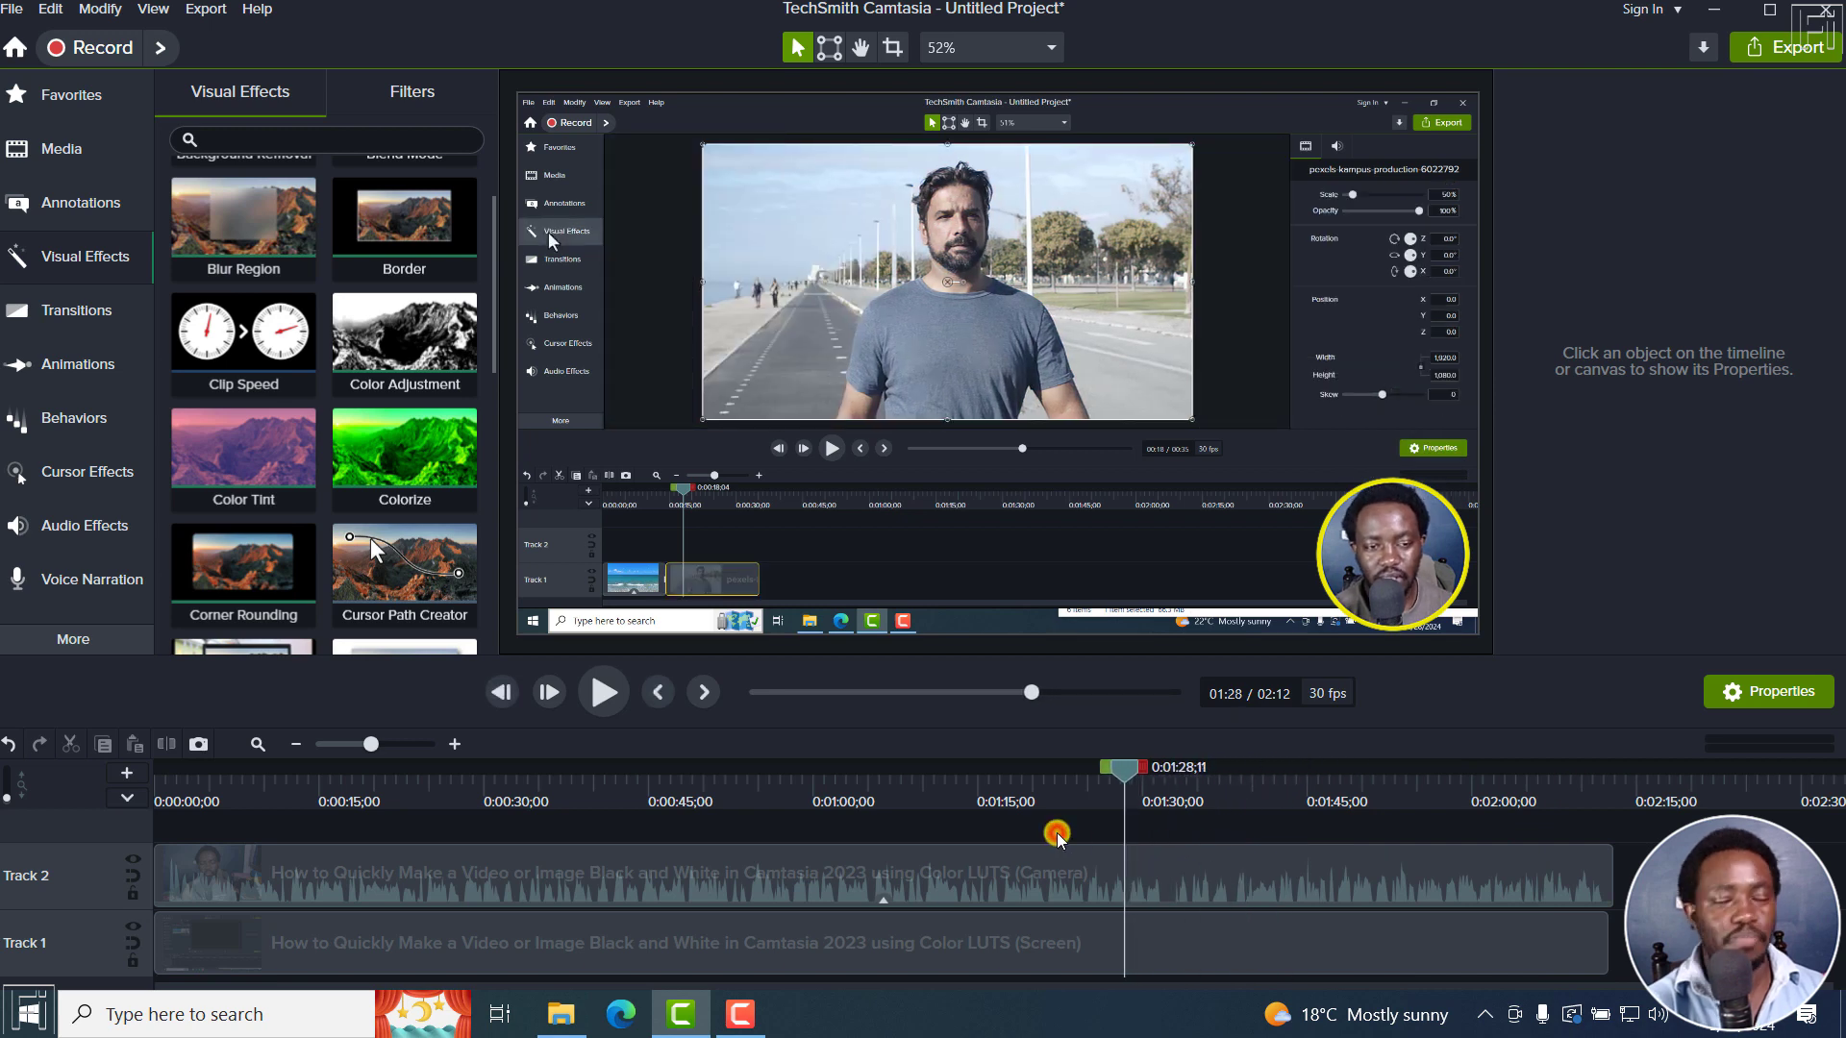